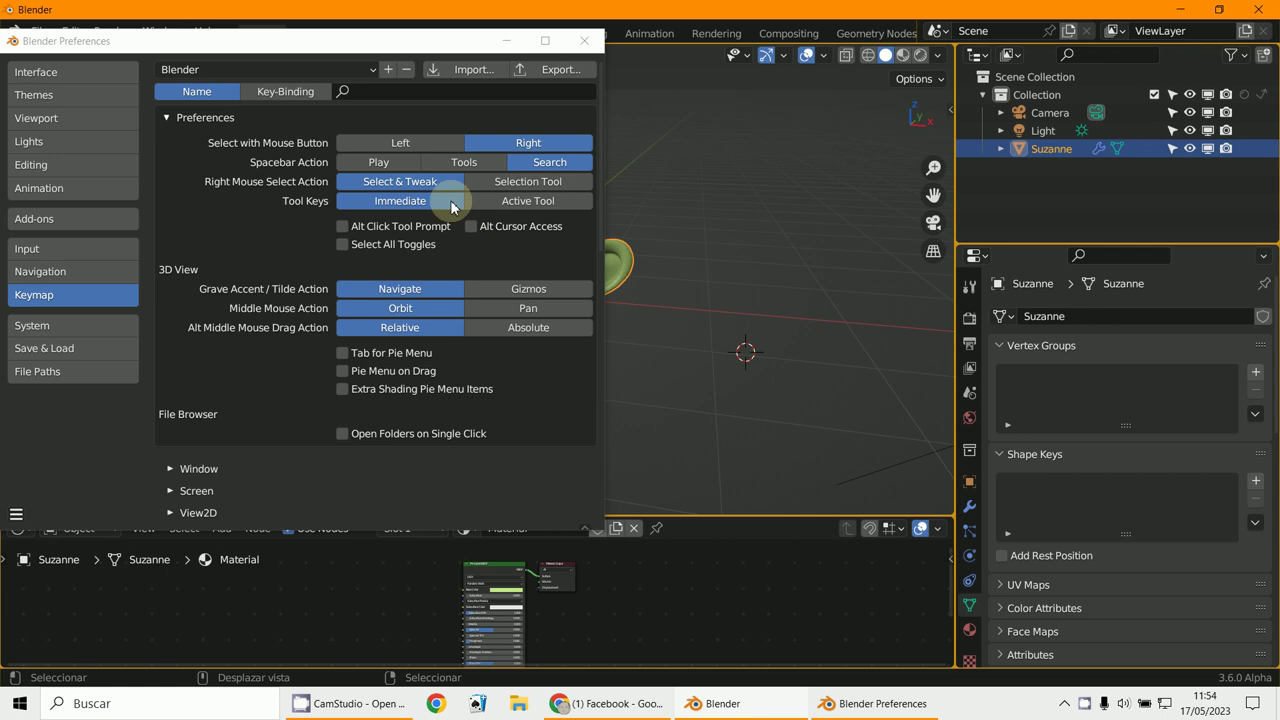
Step: Enable Alt Click Tool Prompt in the keymap preferences and minimize the preferences window
left_click(346, 227)
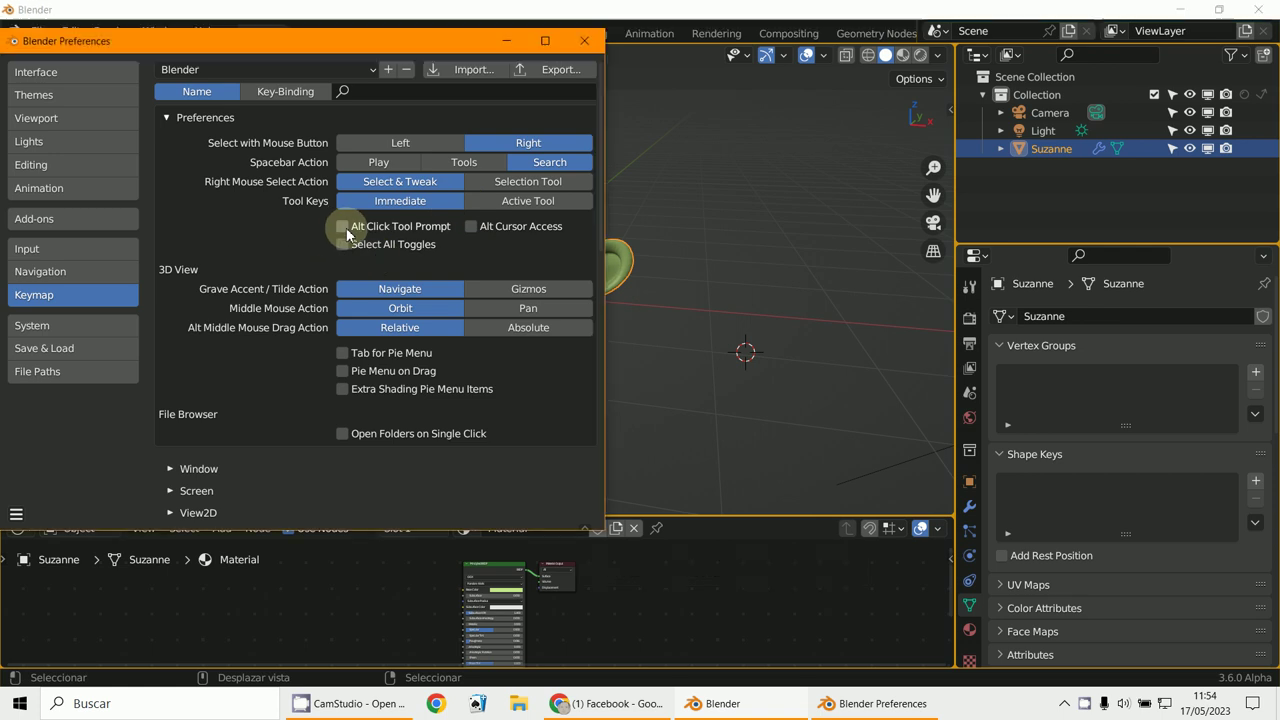
left_click(782, 369)
left_click(508, 42)
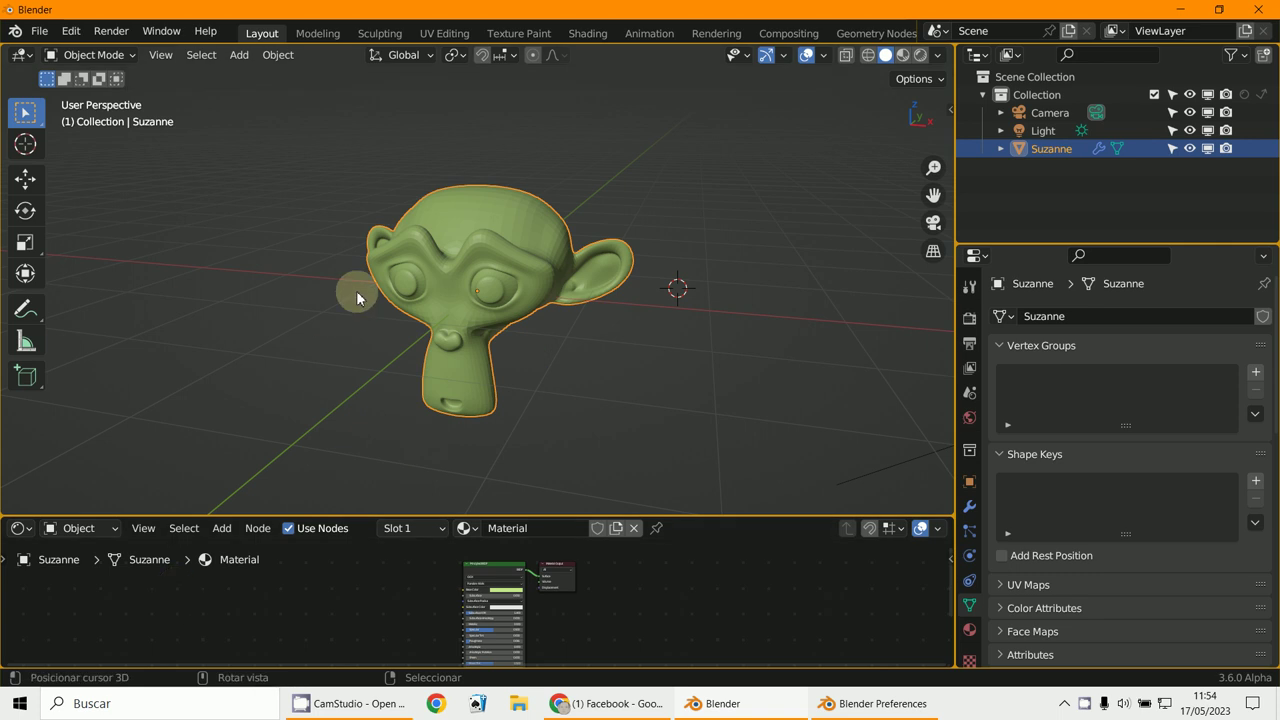
left_click(876, 703)
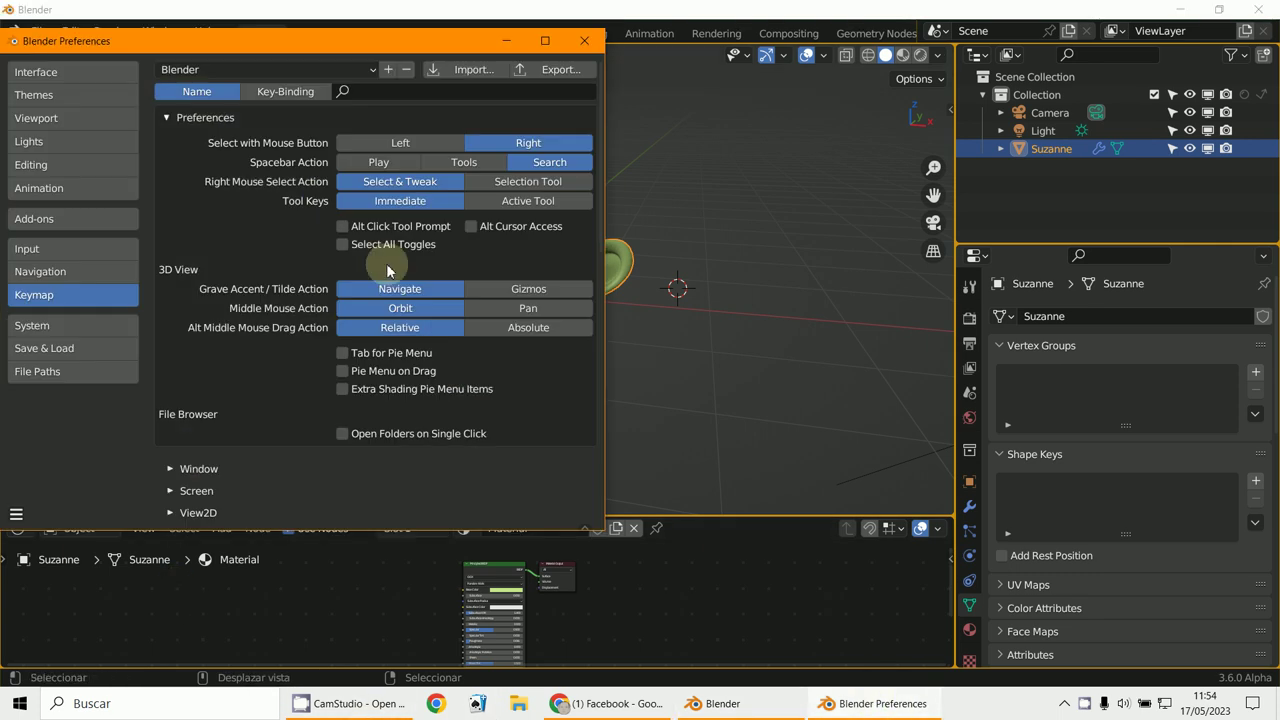
left_click(341, 230)
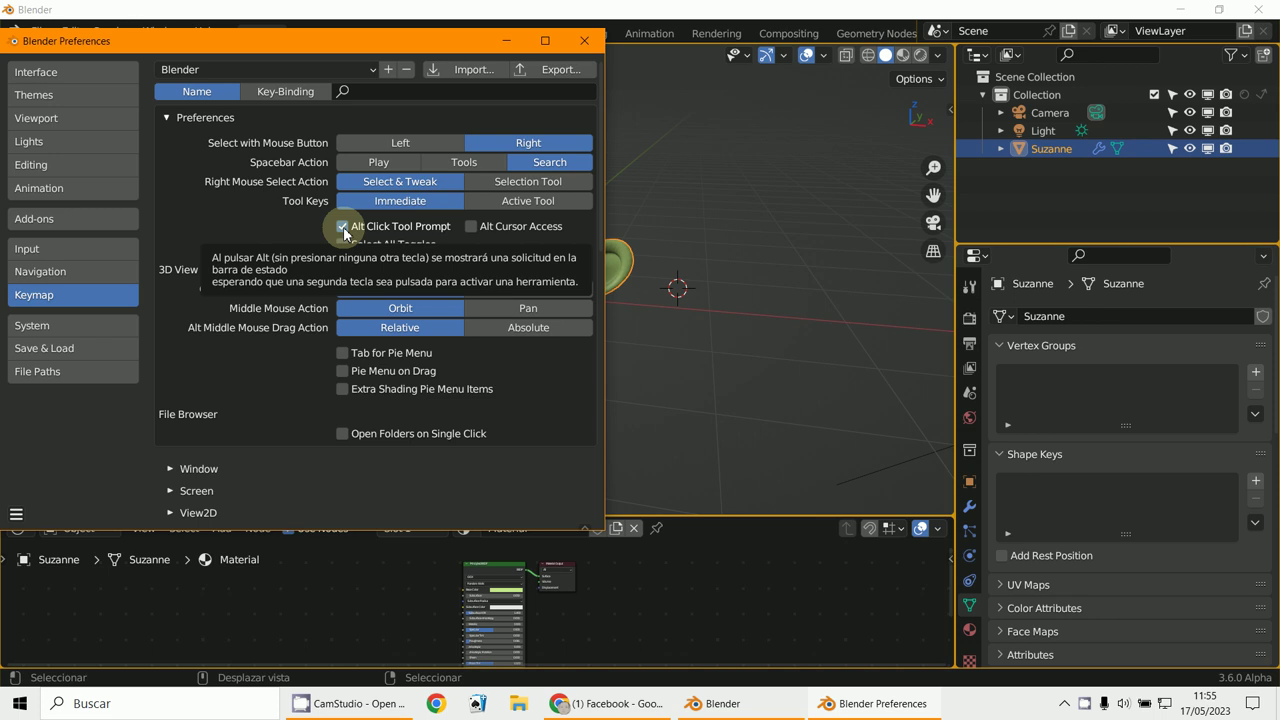
left_click(508, 43)
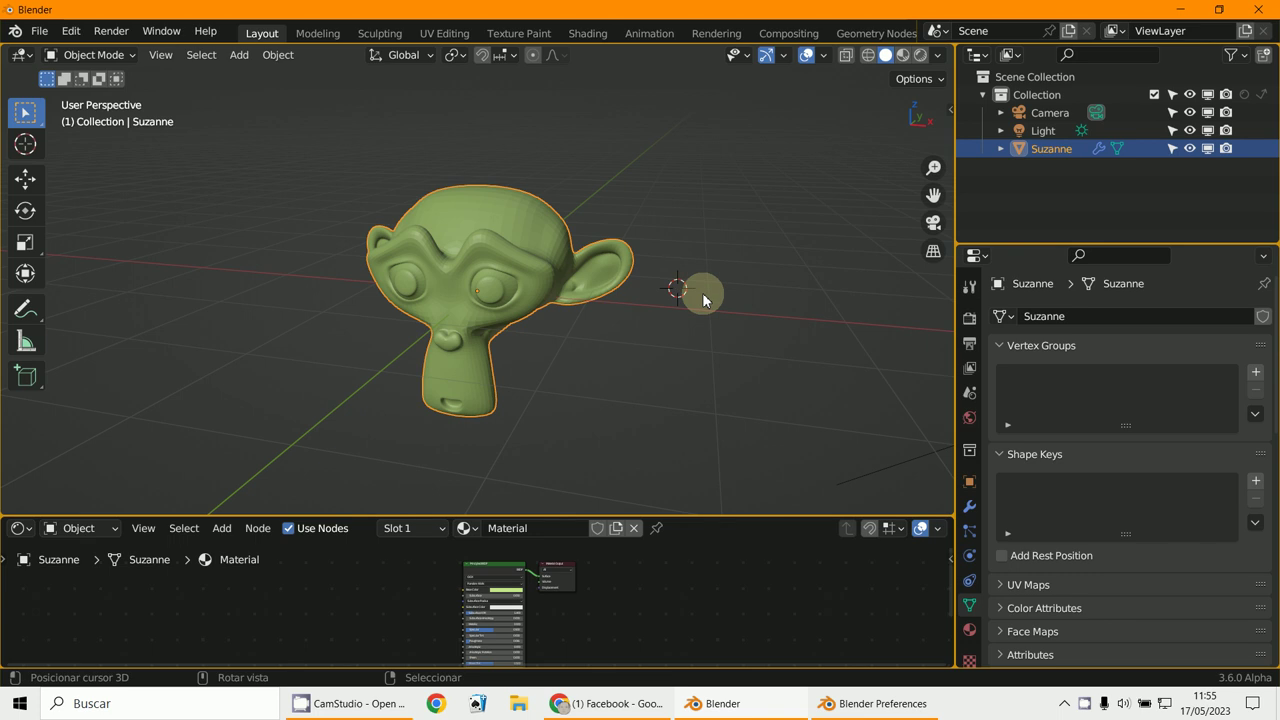
Step: Bring up the Alt tool prompt over the 3D view and try rotating Suzanne through it
key("alt")
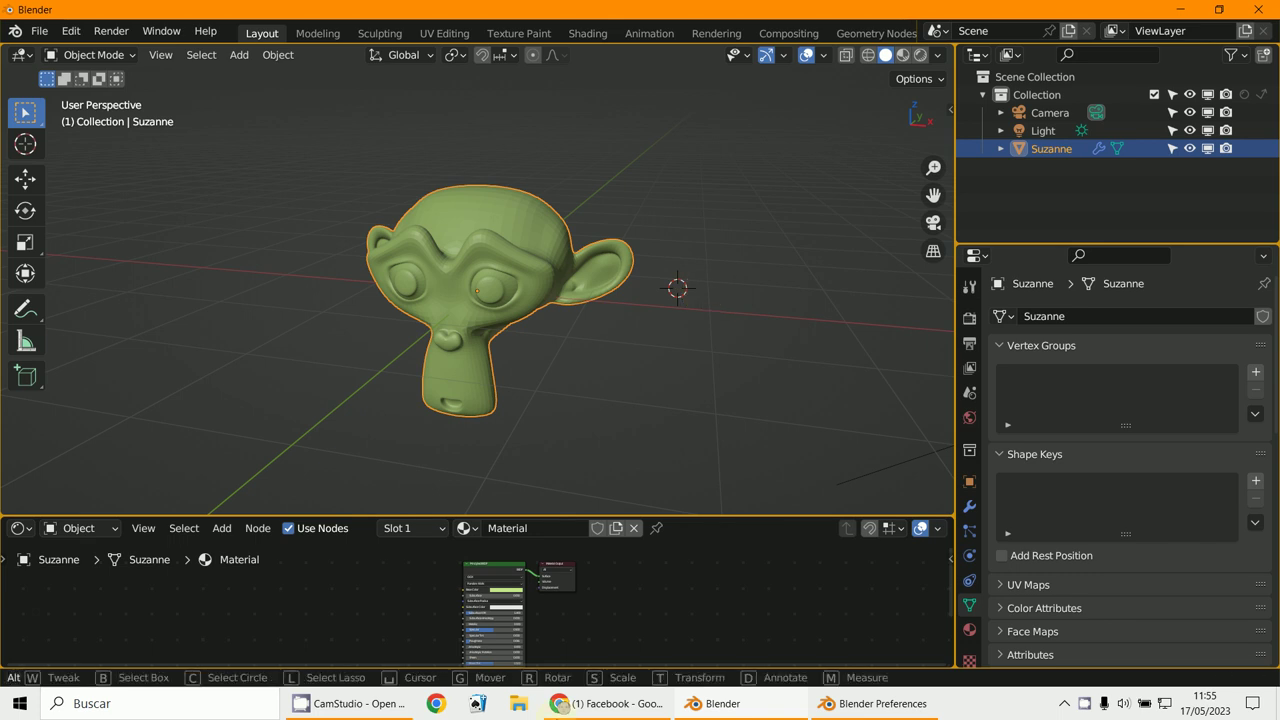
left_click(841, 708)
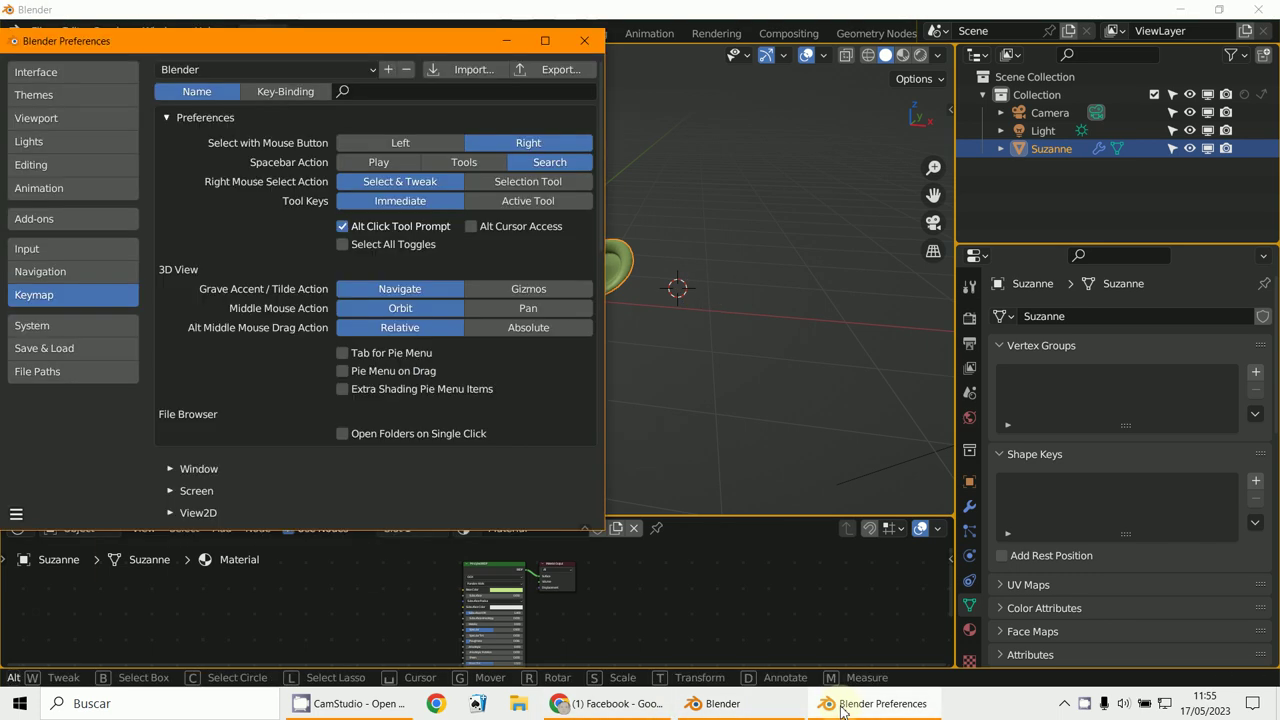
left_click(714, 280)
left_click(508, 41)
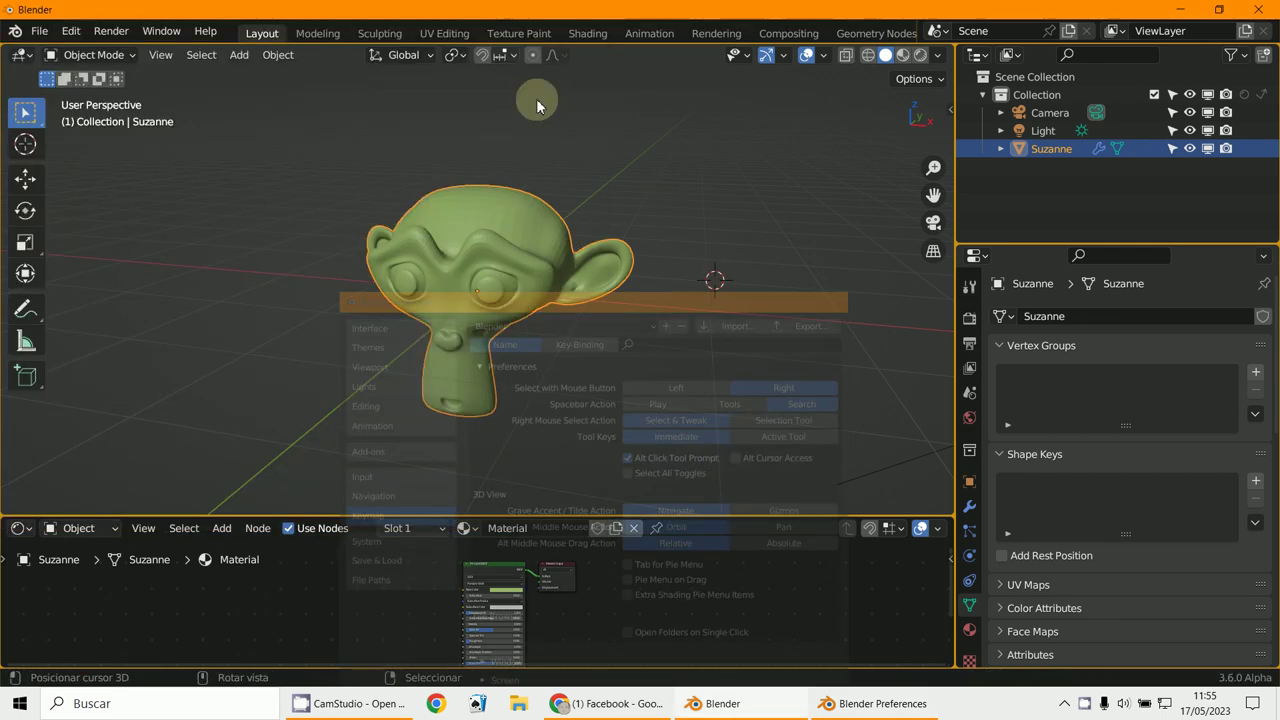
key("alt")
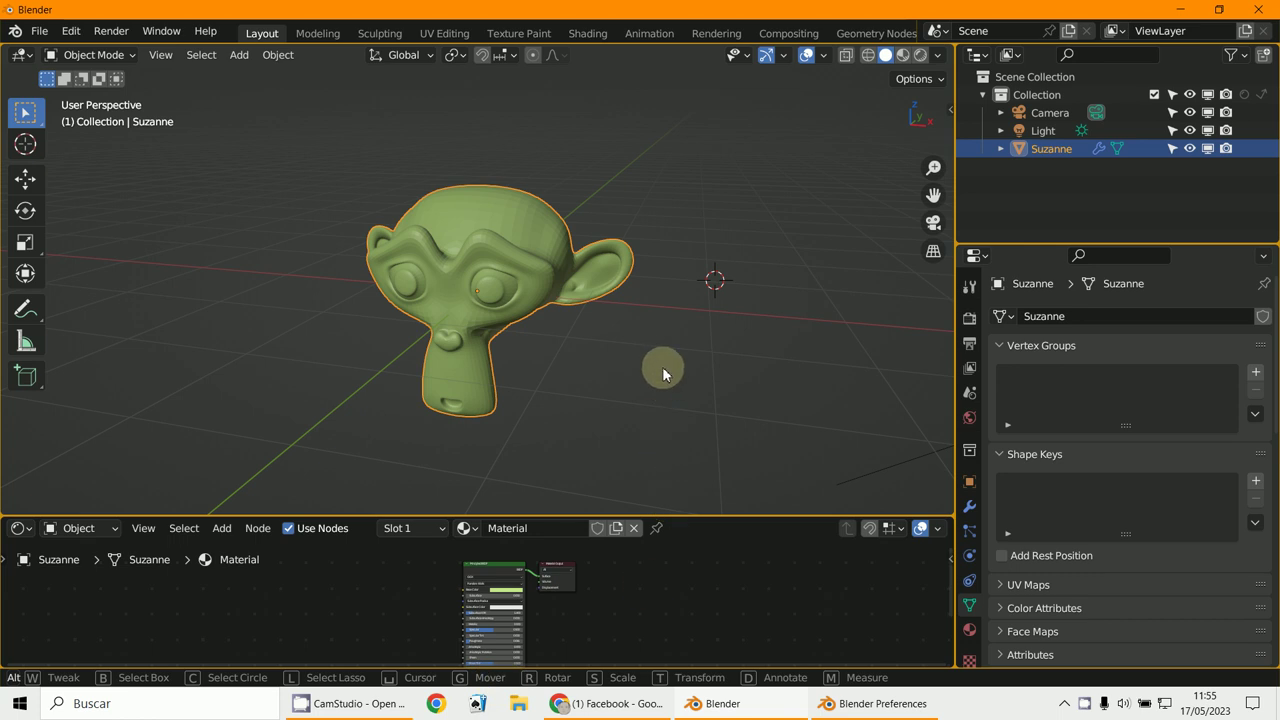
key("r")
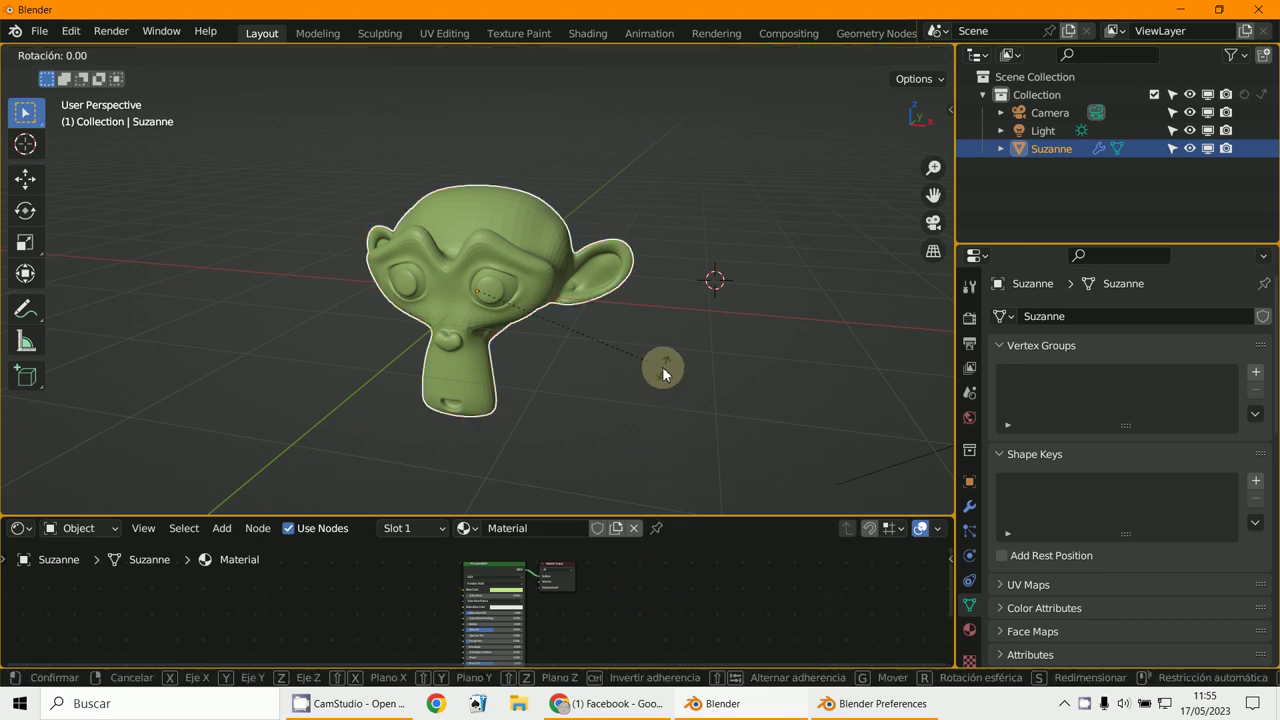
left_click(738, 416)
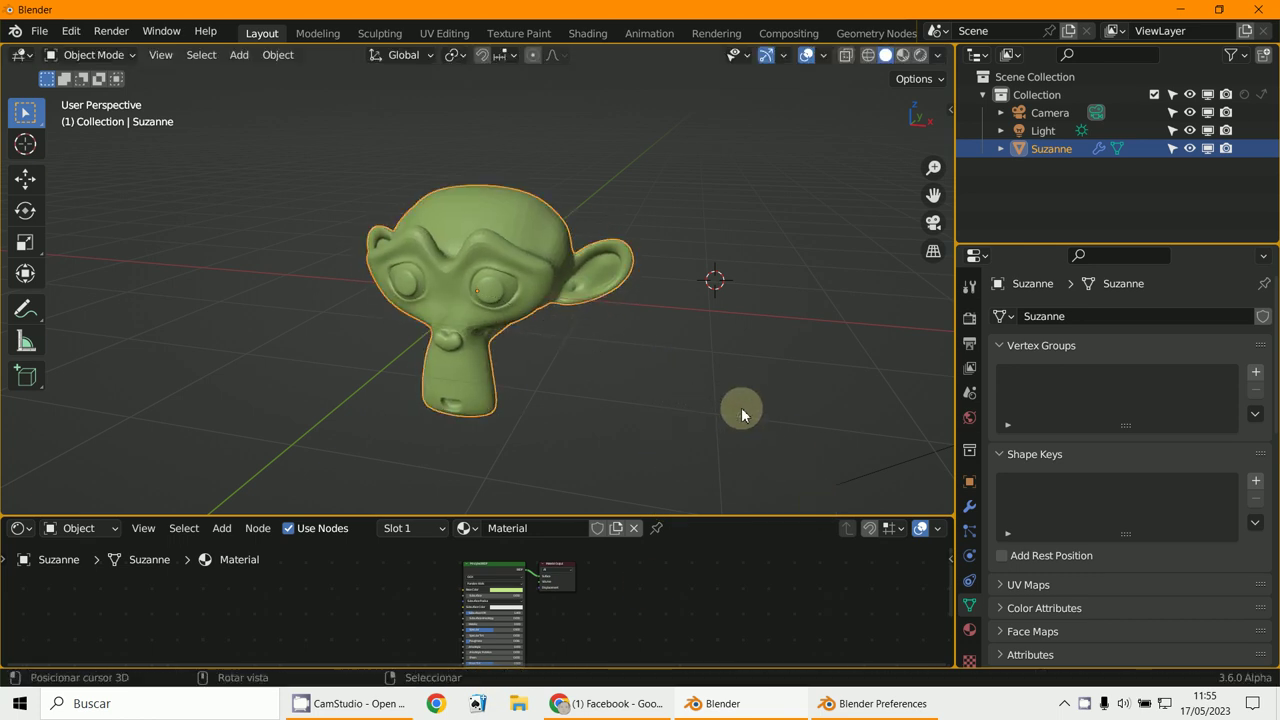
Step: Activate Measure through the Alt tool prompt, draw rulers around Suzanne including about 4.87 m and 2.02 m ones, and return to box selection
key("alt")
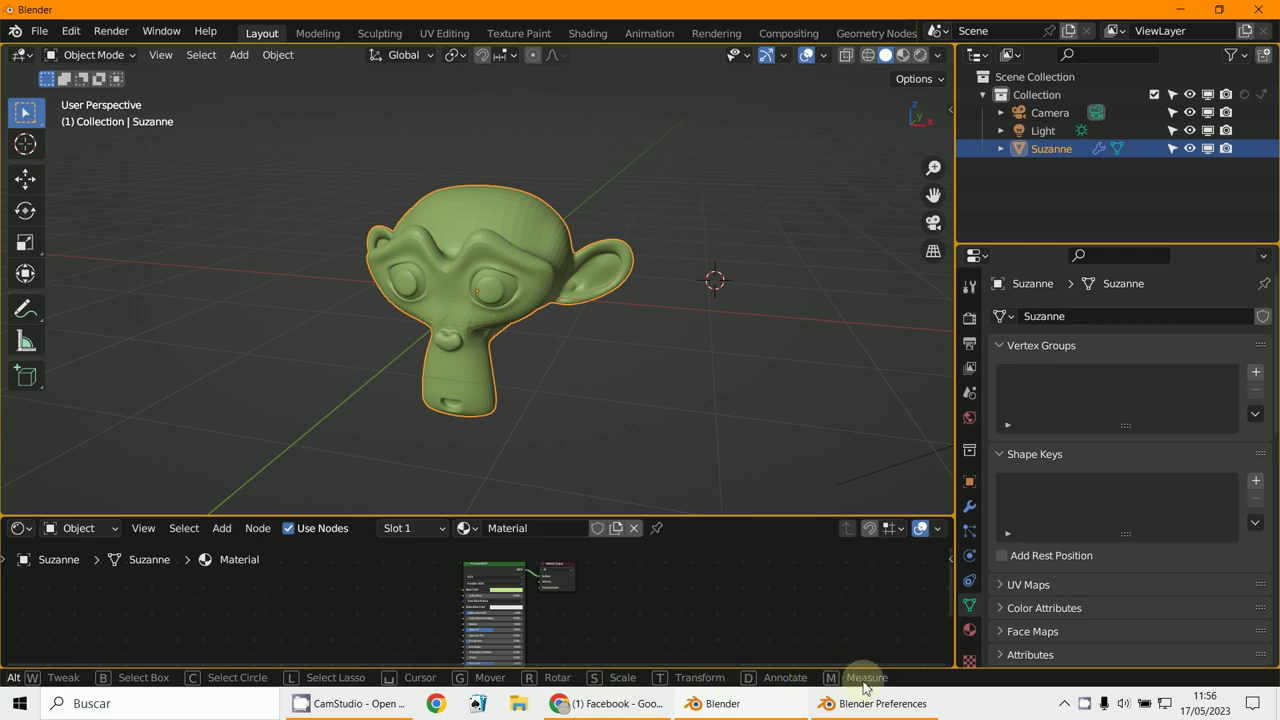
key("alt+m")
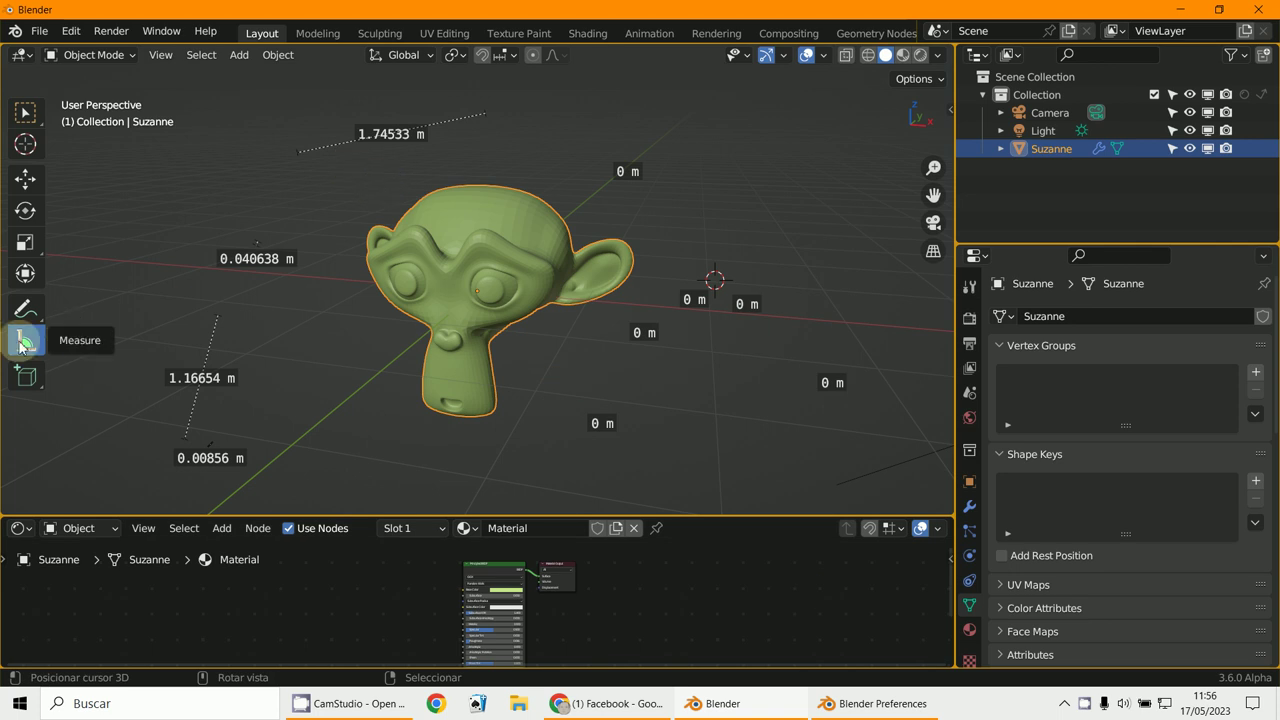
left_click_drag(170, 413, 698, 500)
left_click_drag(710, 387, 872, 237)
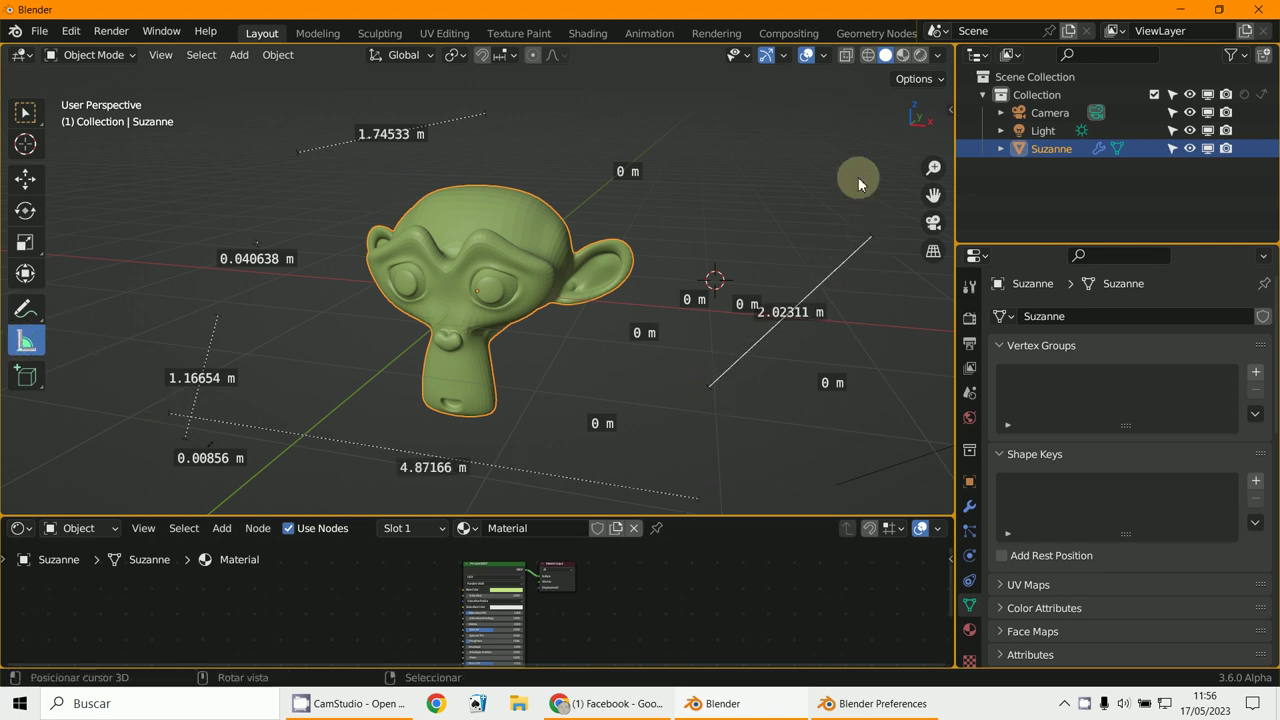
left_click_drag(857, 180, 860, 176)
left_click(757, 180)
left_click_drag(684, 196, 677, 205)
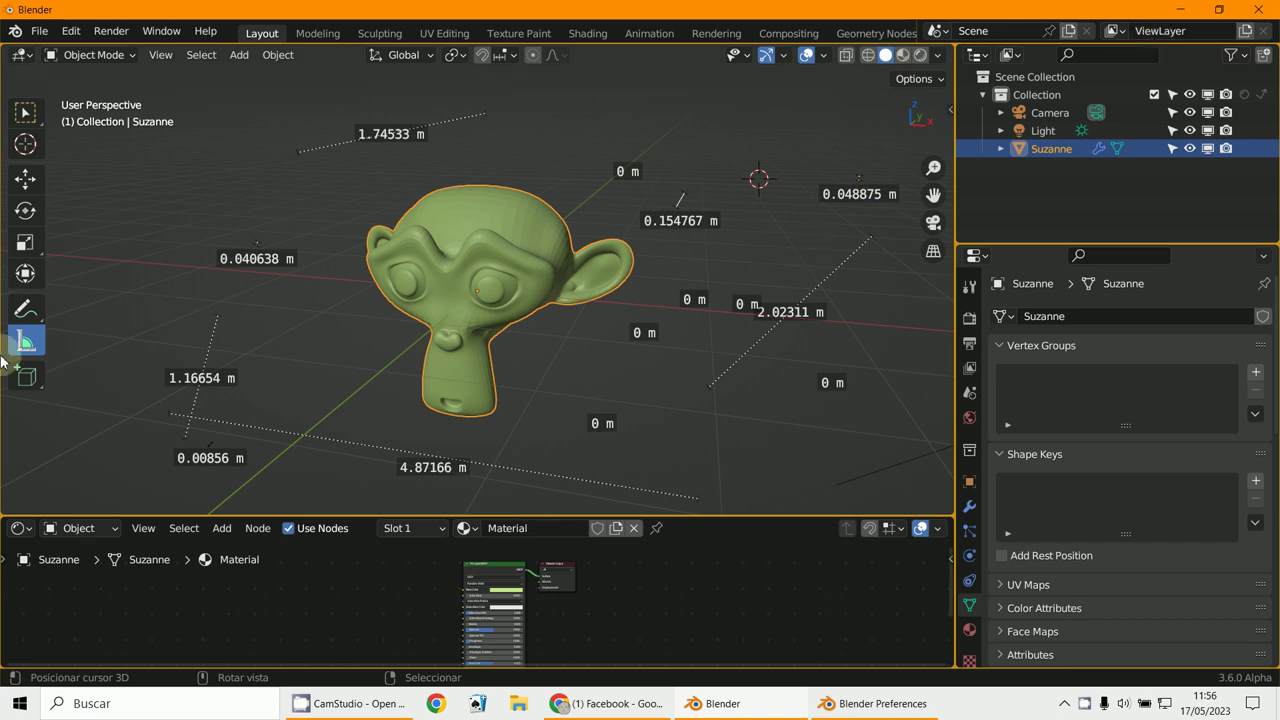
left_click(26, 111)
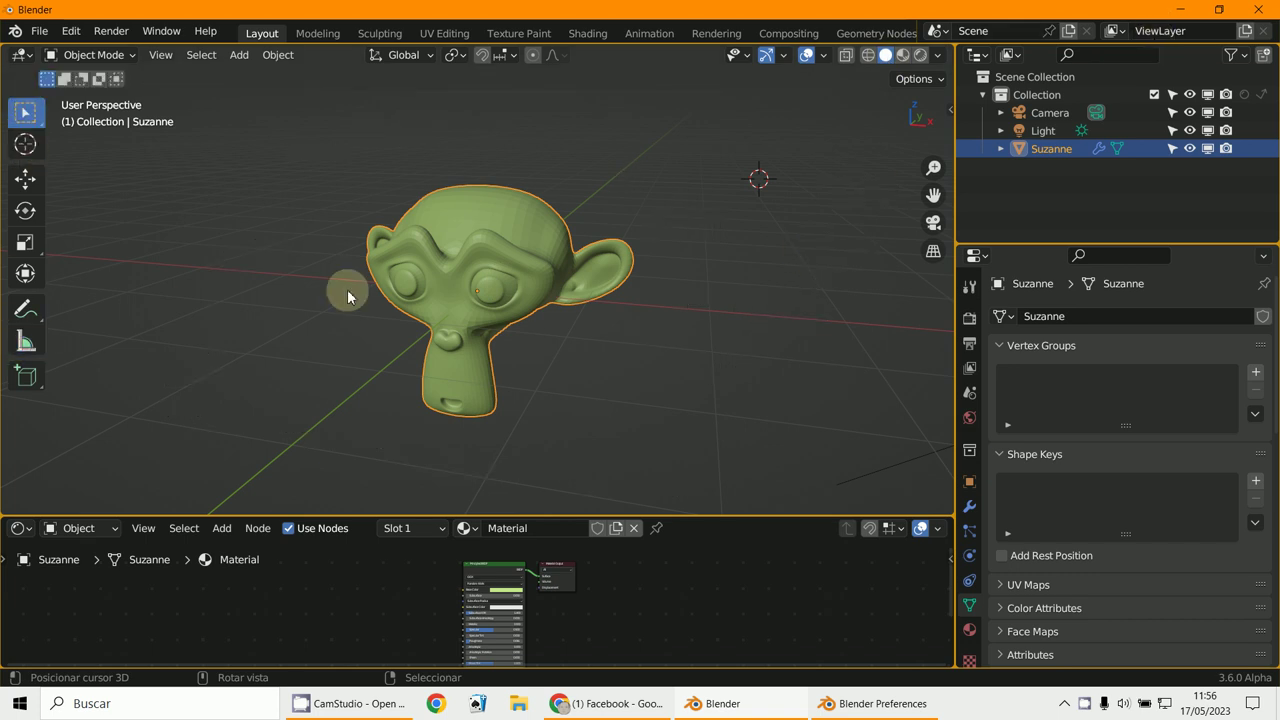
Step: Enable Select All Toggles in the keymap preferences and dismiss the preferences window
left_click(716, 703)
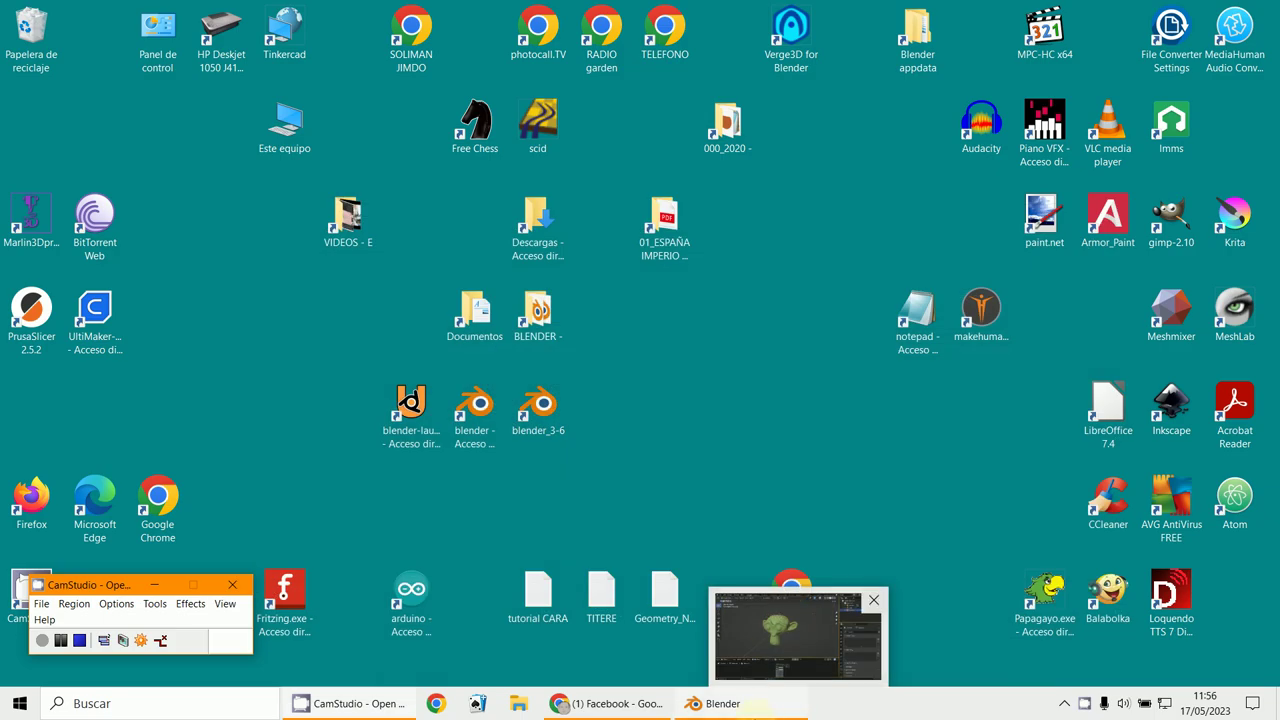
left_click(755, 705)
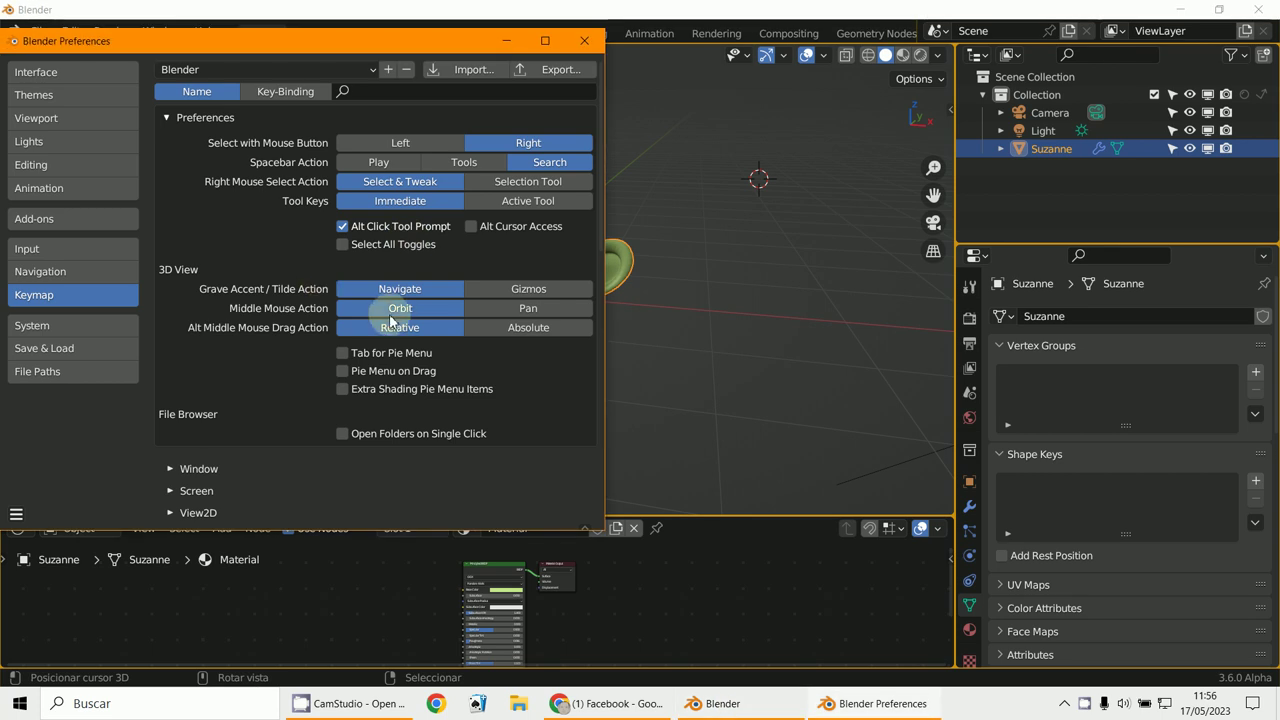
left_click(342, 245)
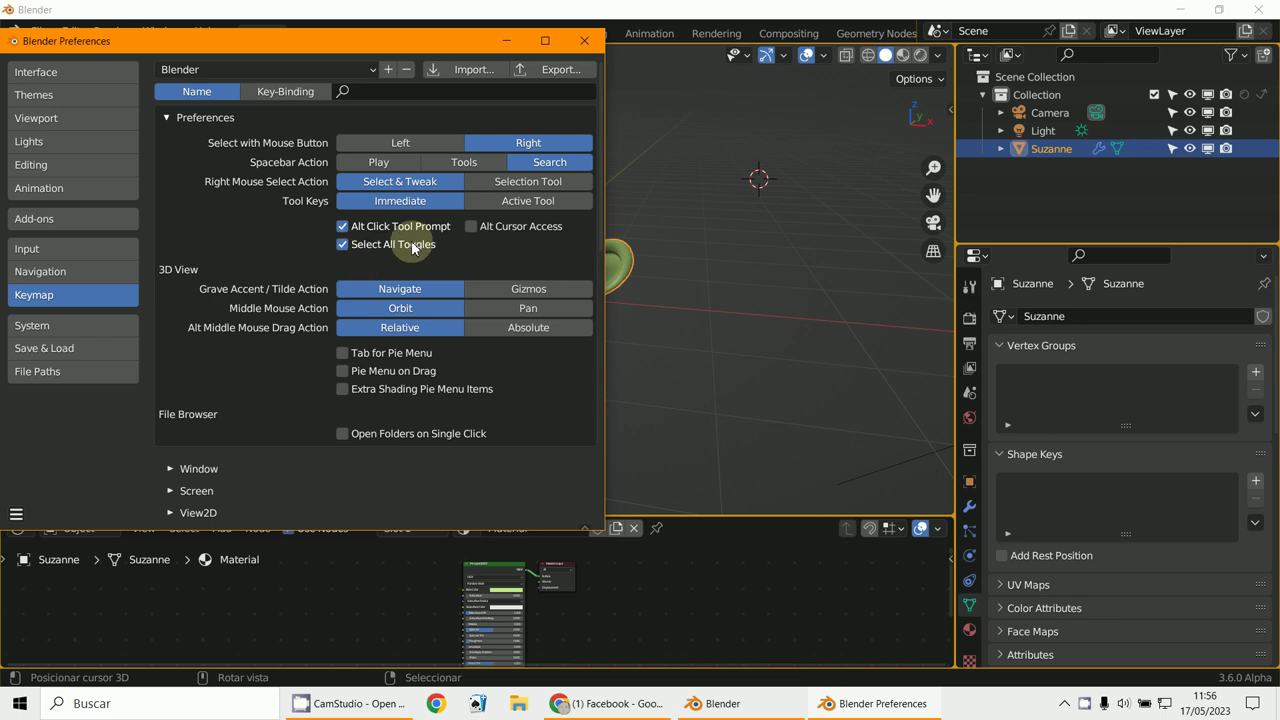
left_click(584, 40)
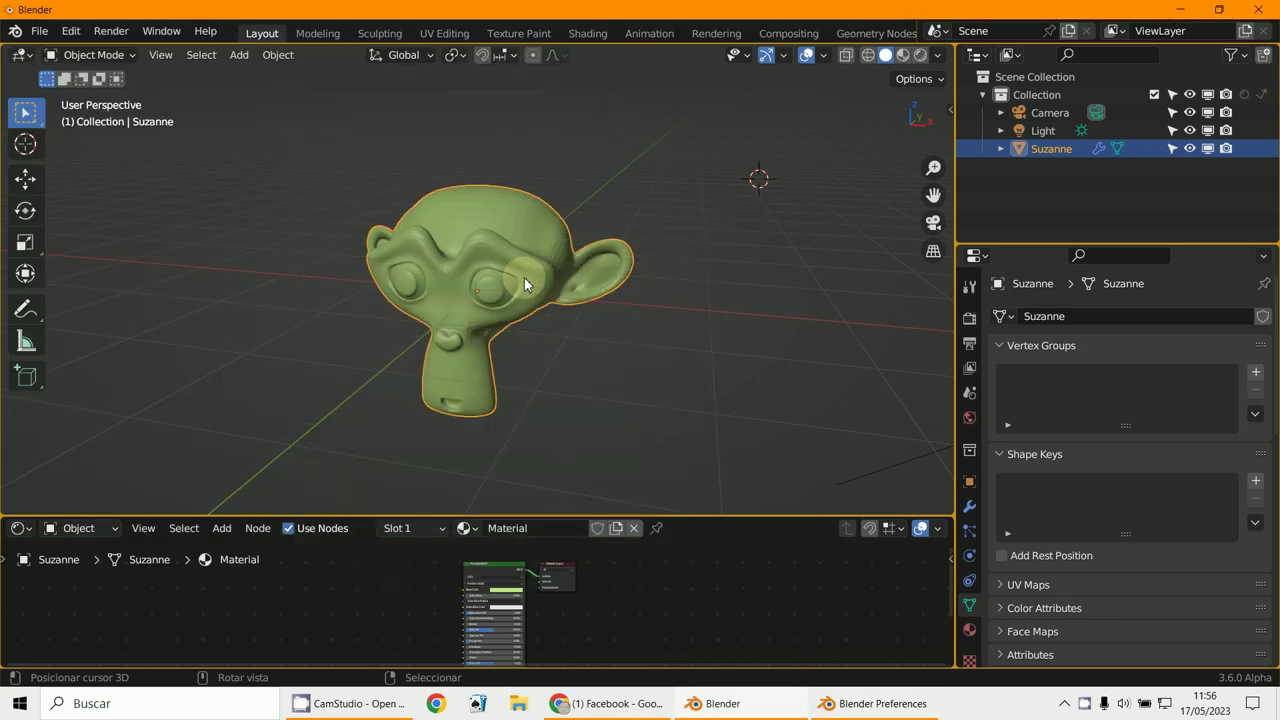
Step: Switch Suzanne to Edit Mode and pick the shortest path to an edge on the side of the head
middle_click_drag(524, 277, 322, 189)
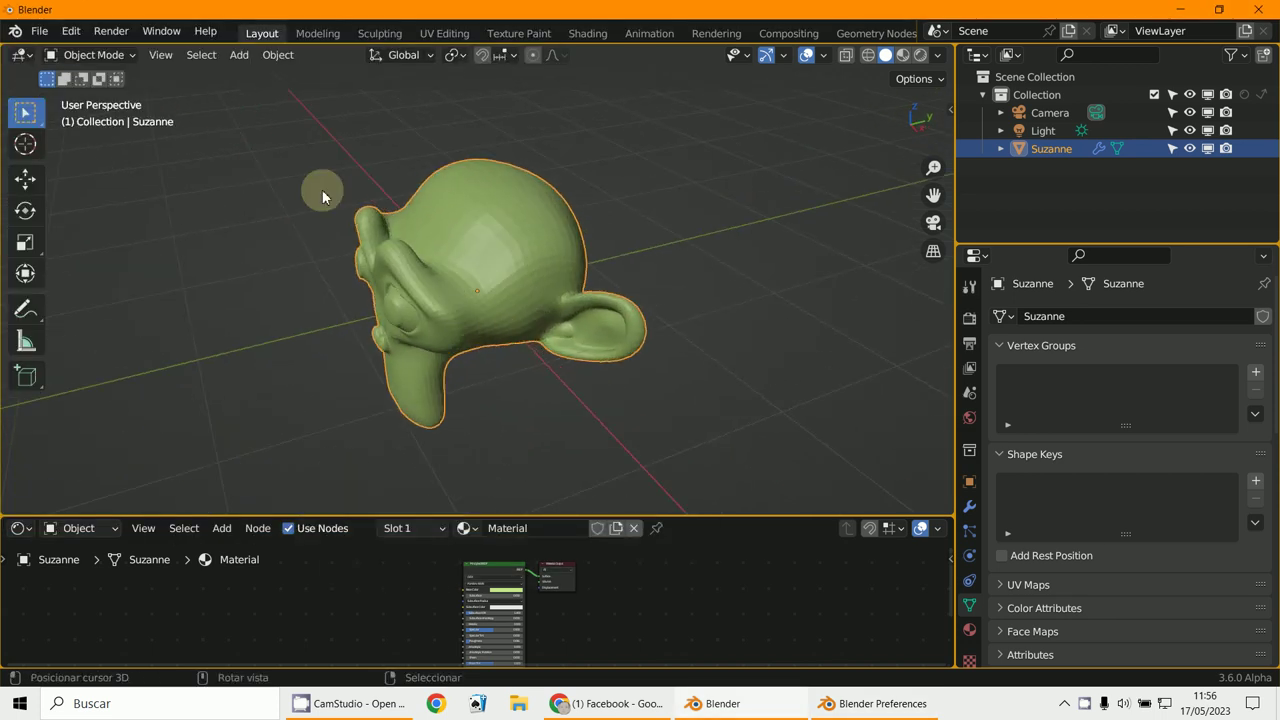
left_click(90, 54)
left_click(93, 95)
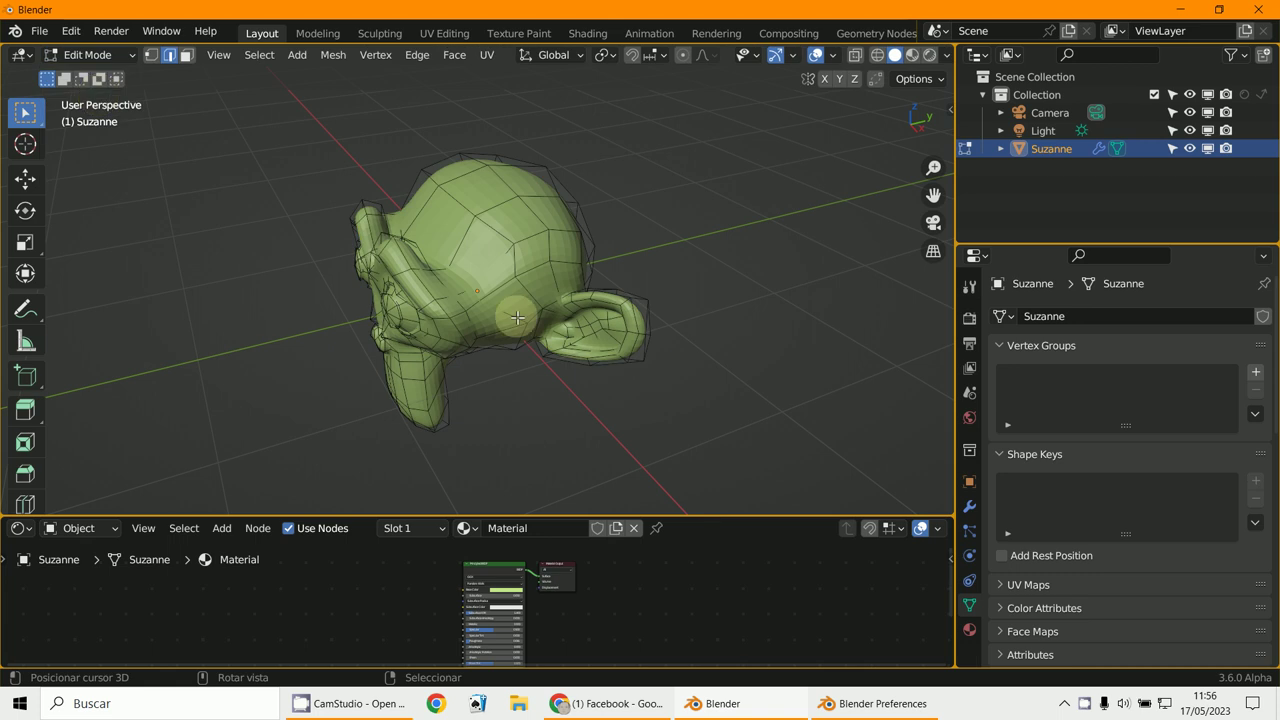
left_click(508, 214, "ctrl")
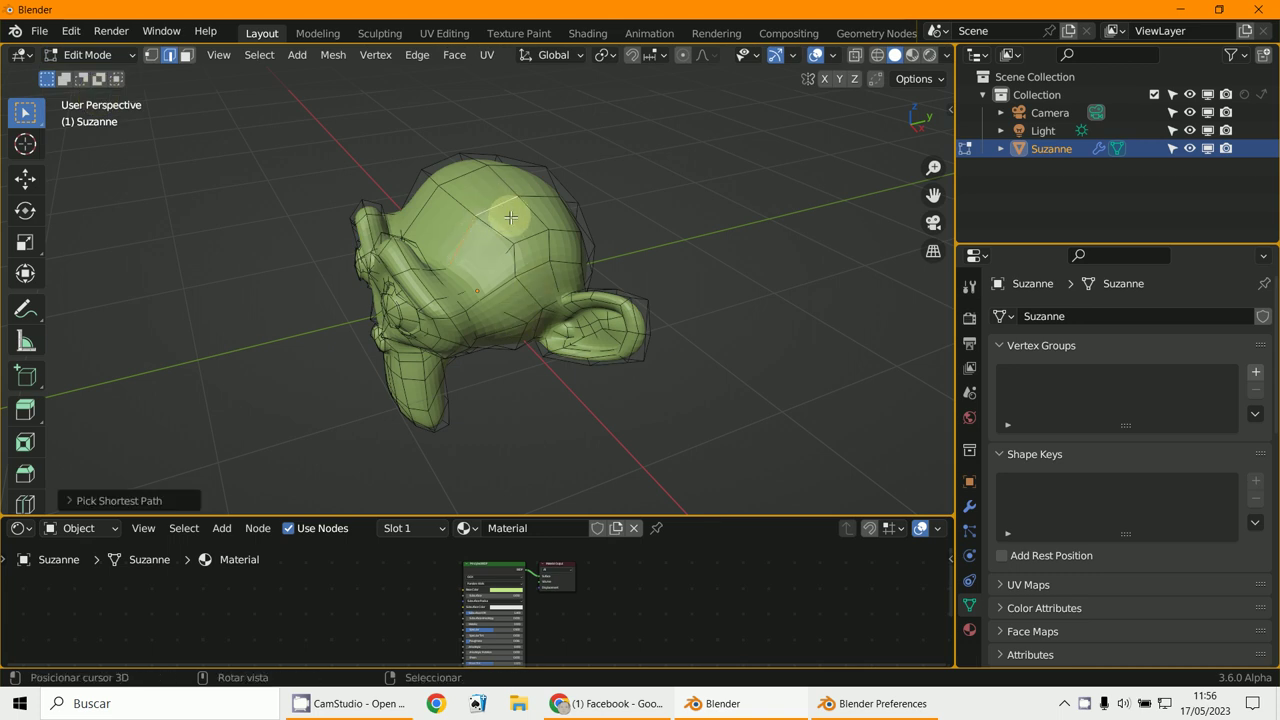
Step: Alternate between selecting and deselecting all of Suzanne's mesh several times
key("a")
middle_click_drag(550, 278, 572, 328, "ctrl")
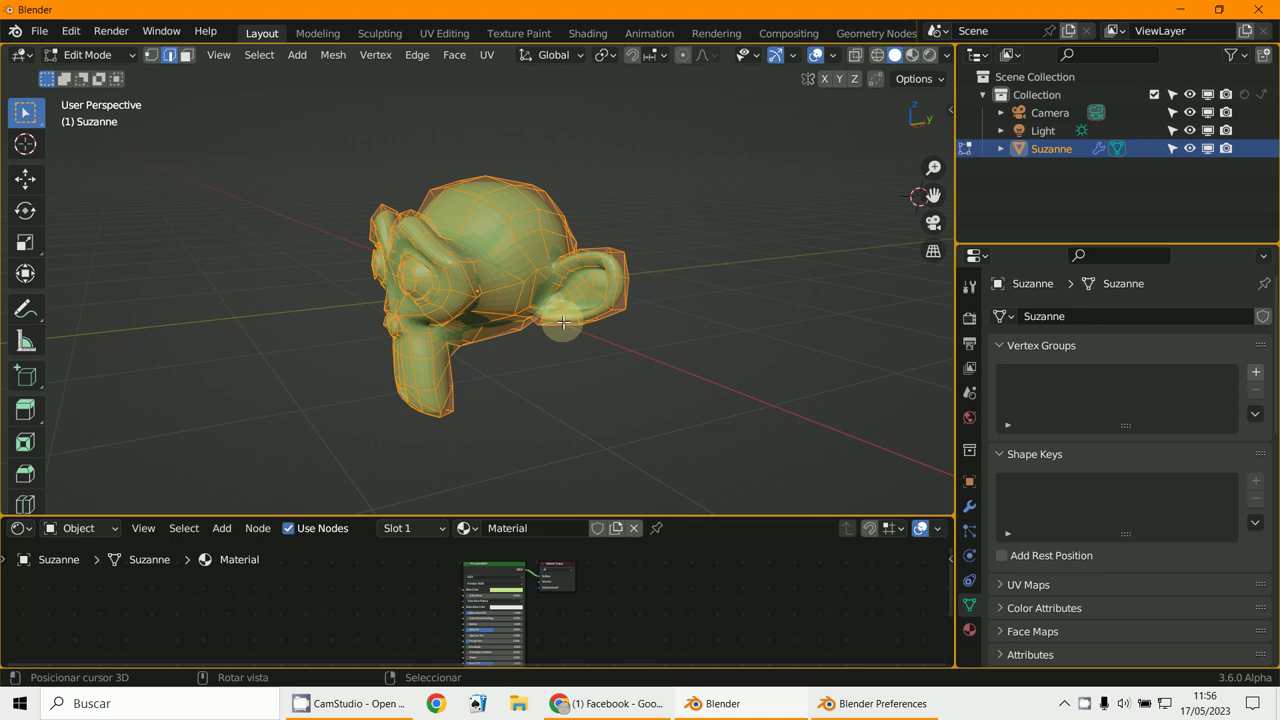
key("alt+a")
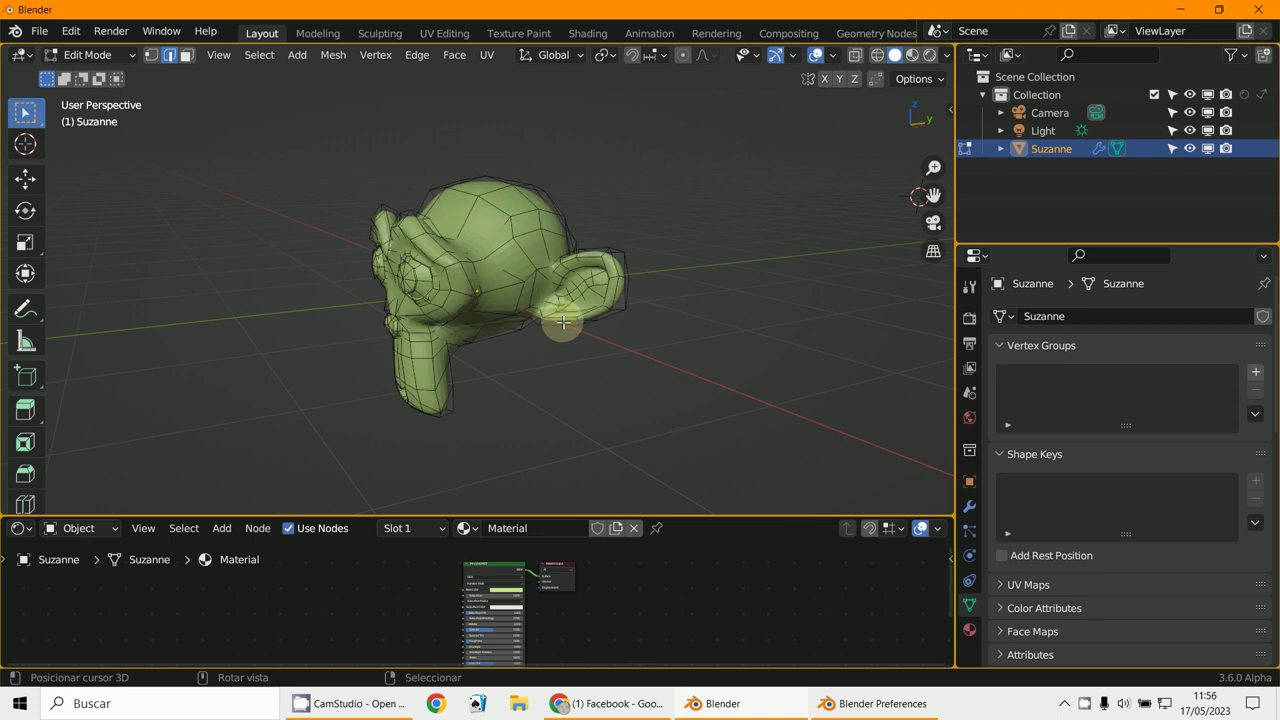
key("a")
key("alt+a")
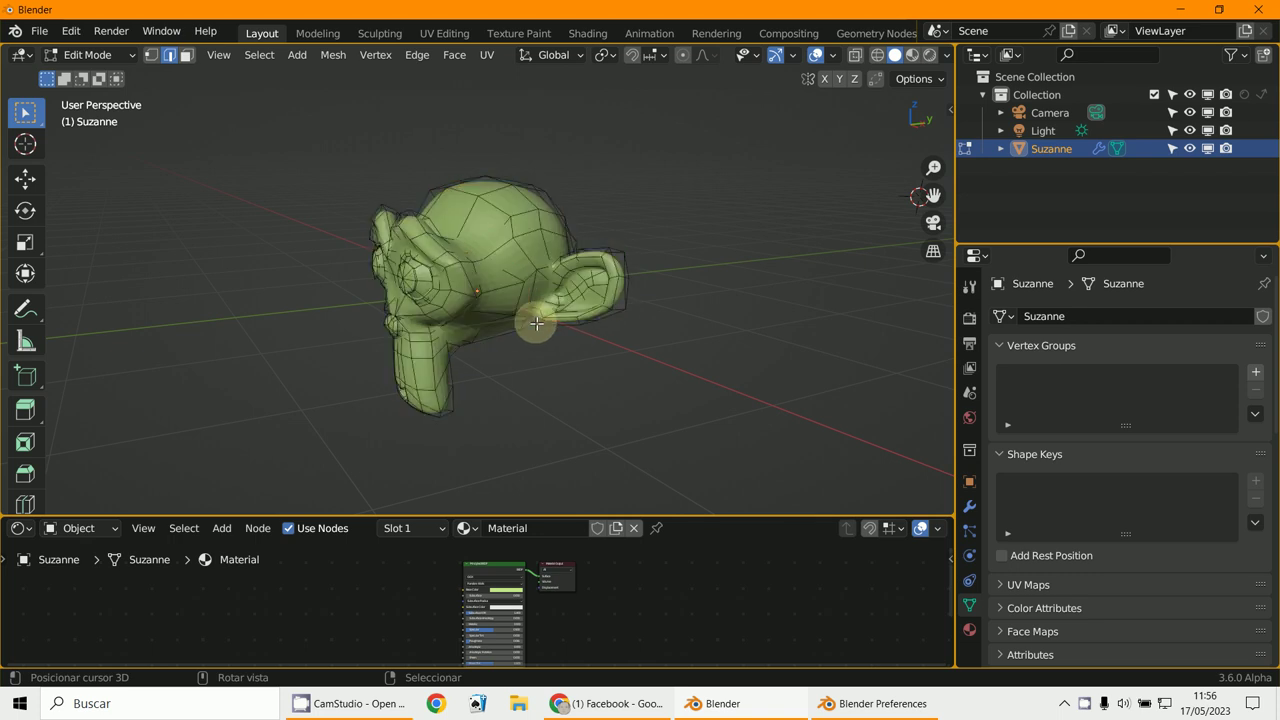
key("a")
key("alt+a")
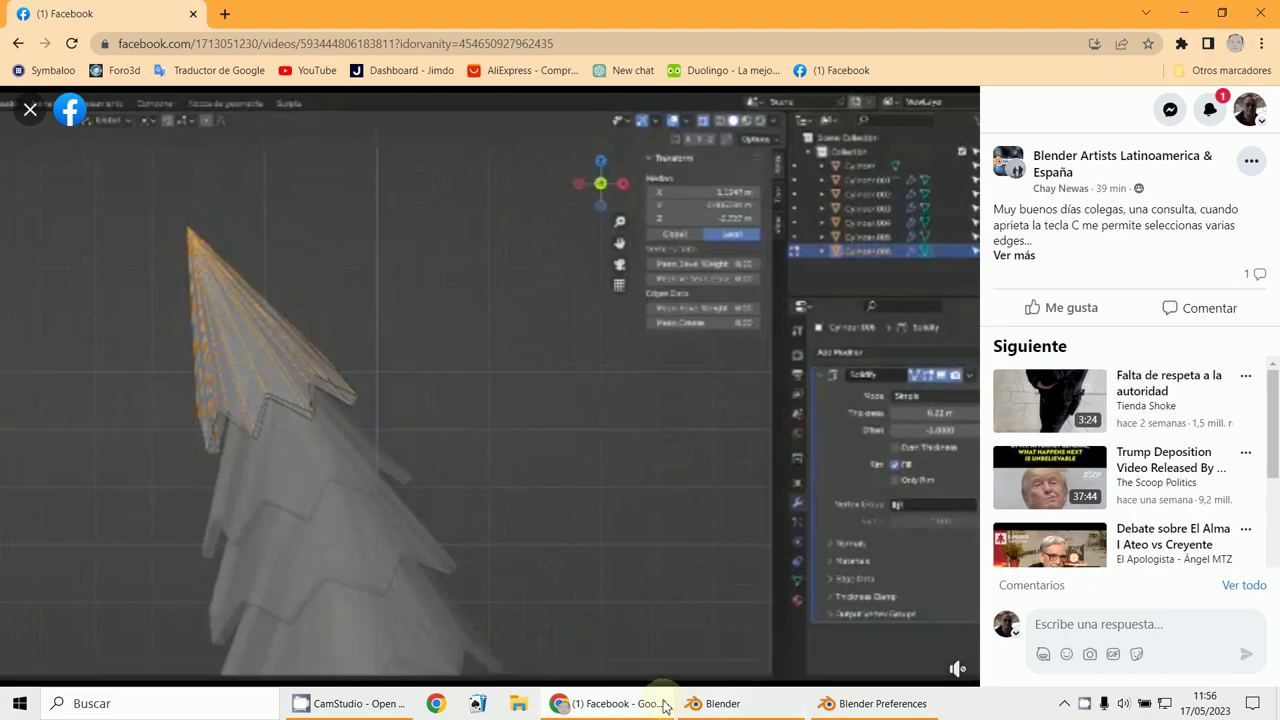
Step: Switch from the Facebook video back to Blender and select and deselect Suzanne's whole mesh twice
left_click(700, 704)
middle_click_drag(486, 322, 500, 337)
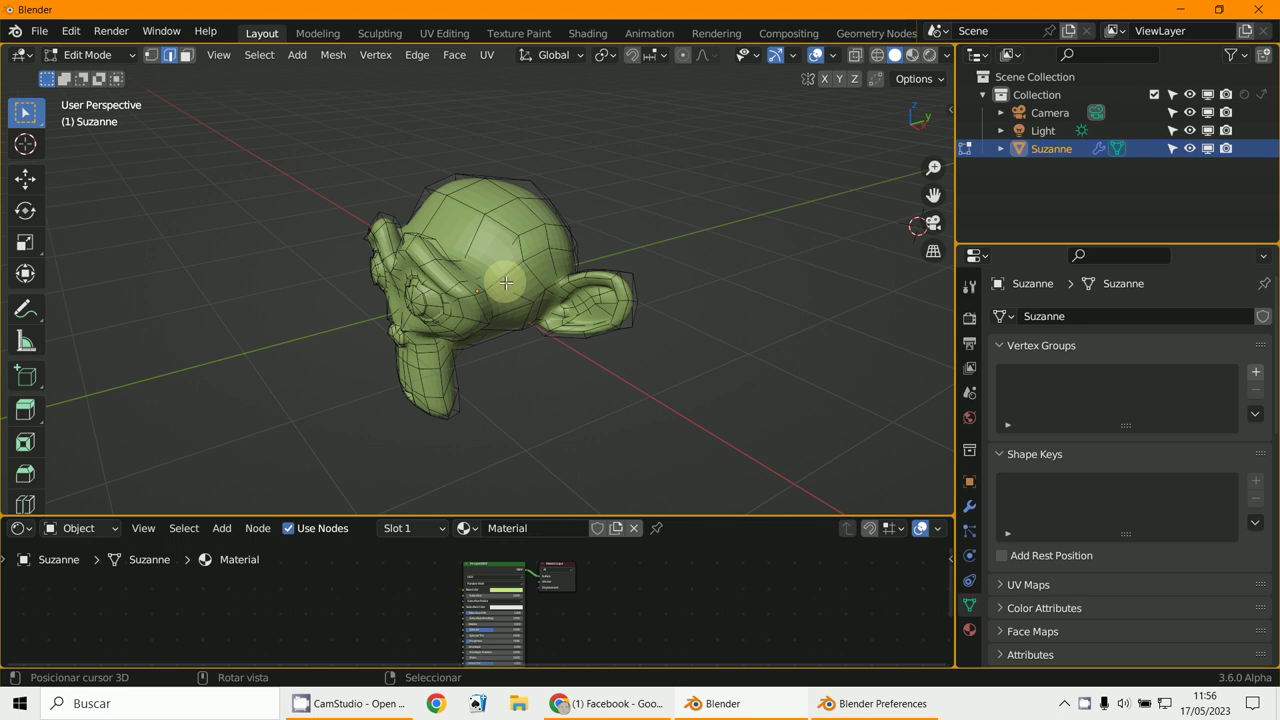
key("a")
key("alt+a")
key("a")
key("alt+a")
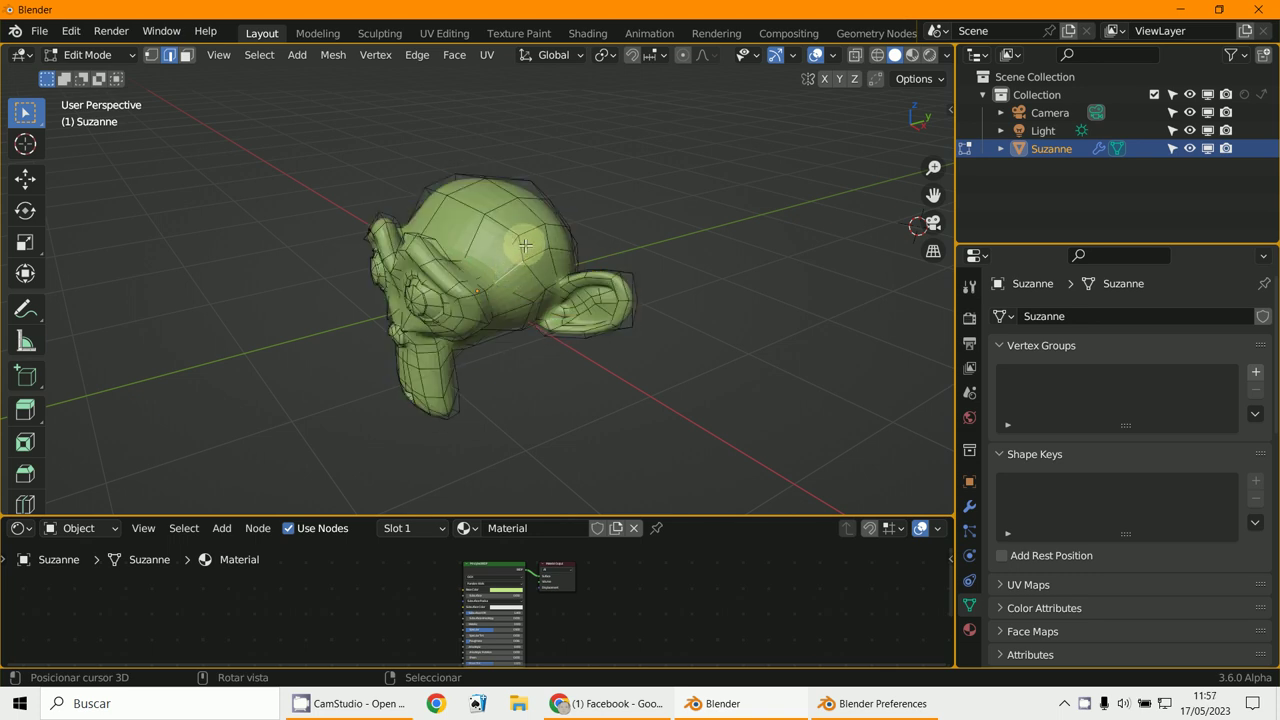
Step: Circle-select edges on the back of the head near the ear, and clear the selection
key("c")
left_click_drag(550, 265, 500, 280)
right_click(530, 268)
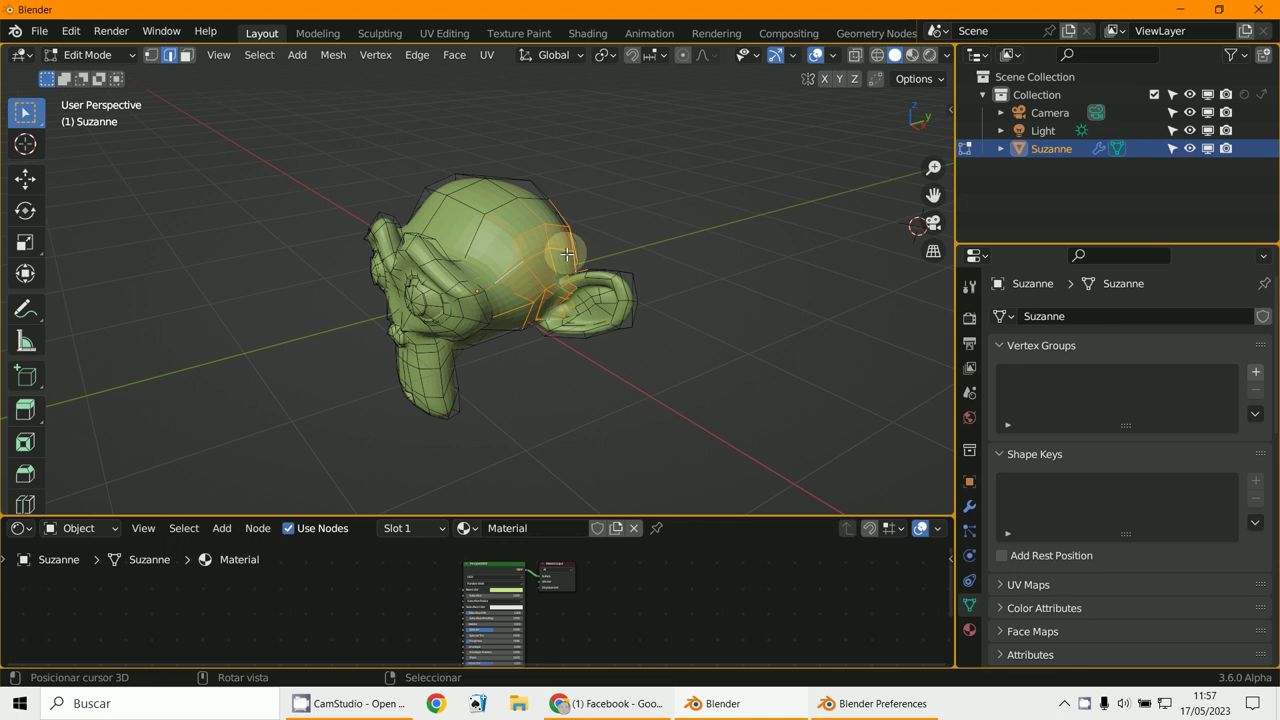
left_click(571, 346)
middle_click_drag(571, 346, 657, 591)
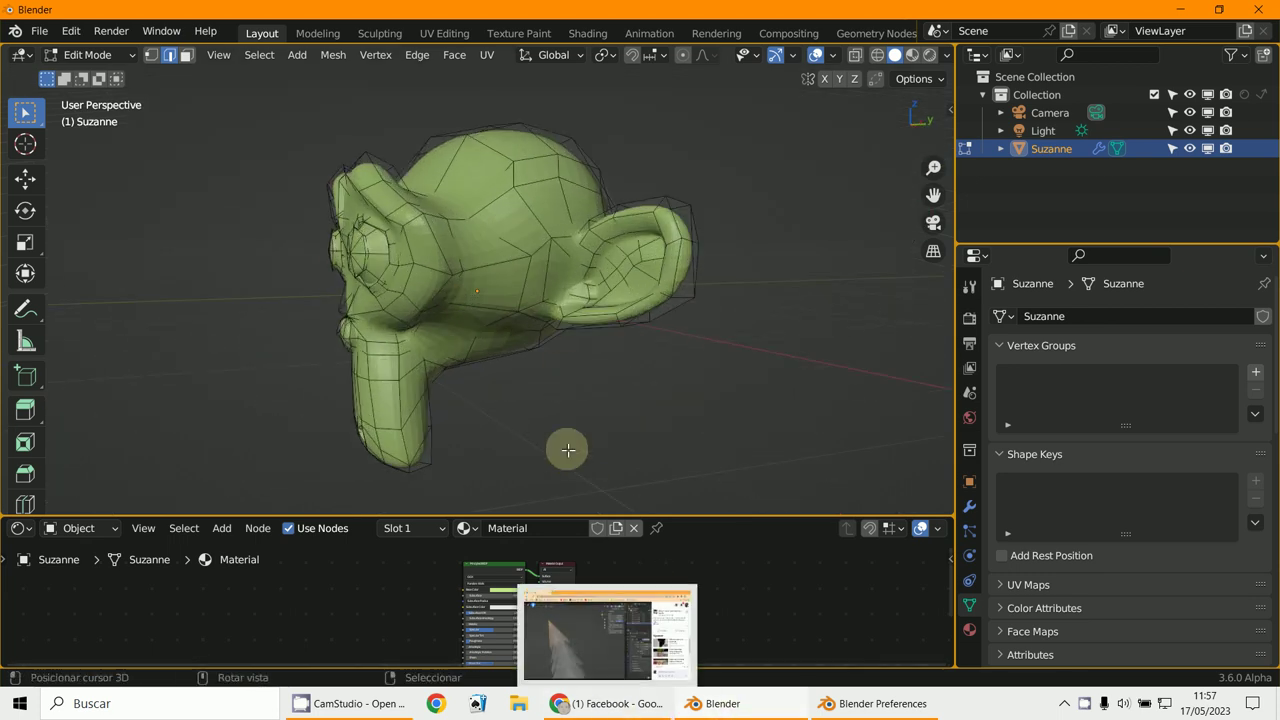
Step: Circle-select edges across the upper back of Suzanne's head, and deselect everything
middle_click_drag(563, 449, 563, 371)
key("g")
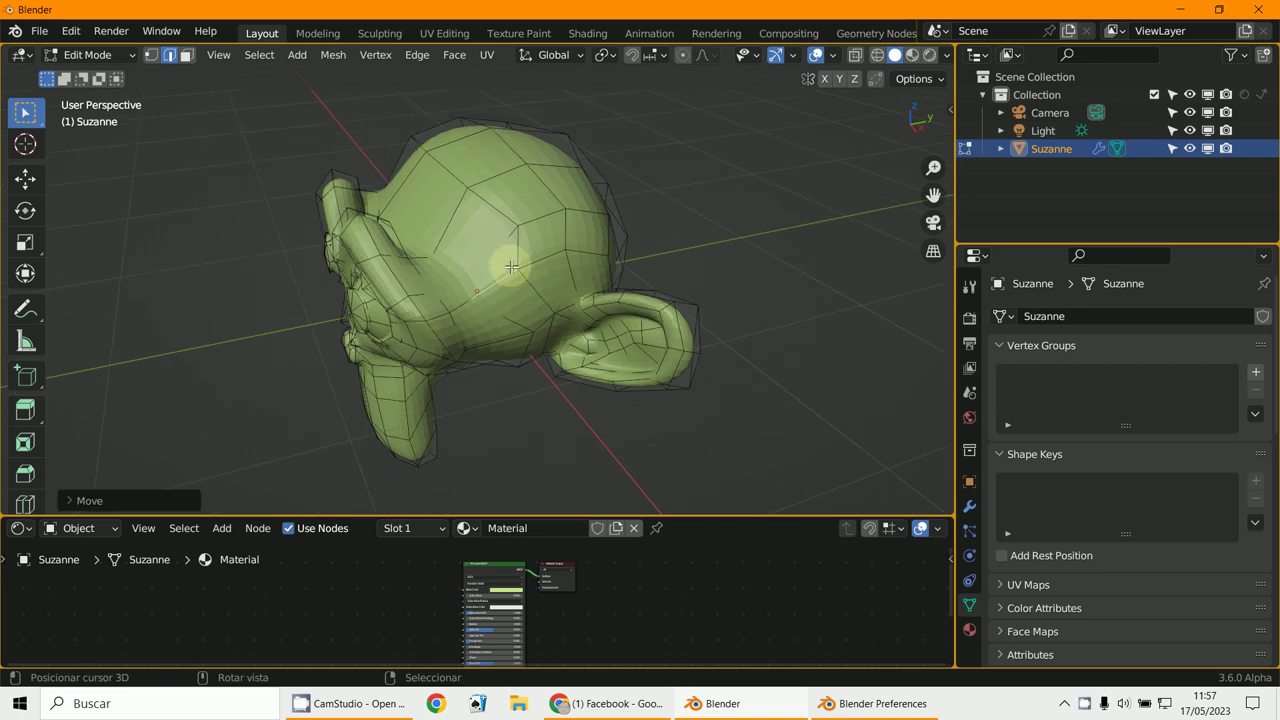
key("c")
mouse_move(525, 247)
left_mouse_down()
mouse_move(594, 201)
mouse_move(447, 192)
mouse_move(559, 187)
left_mouse_up()
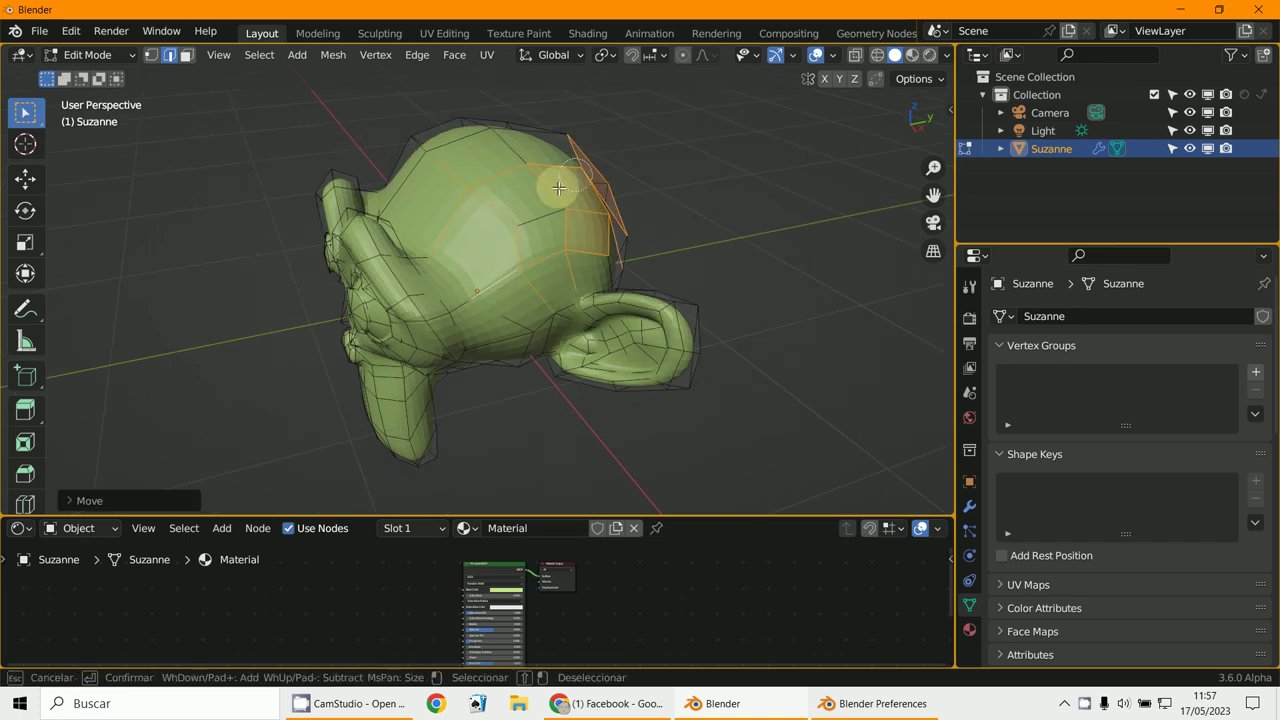
right_click(527, 260)
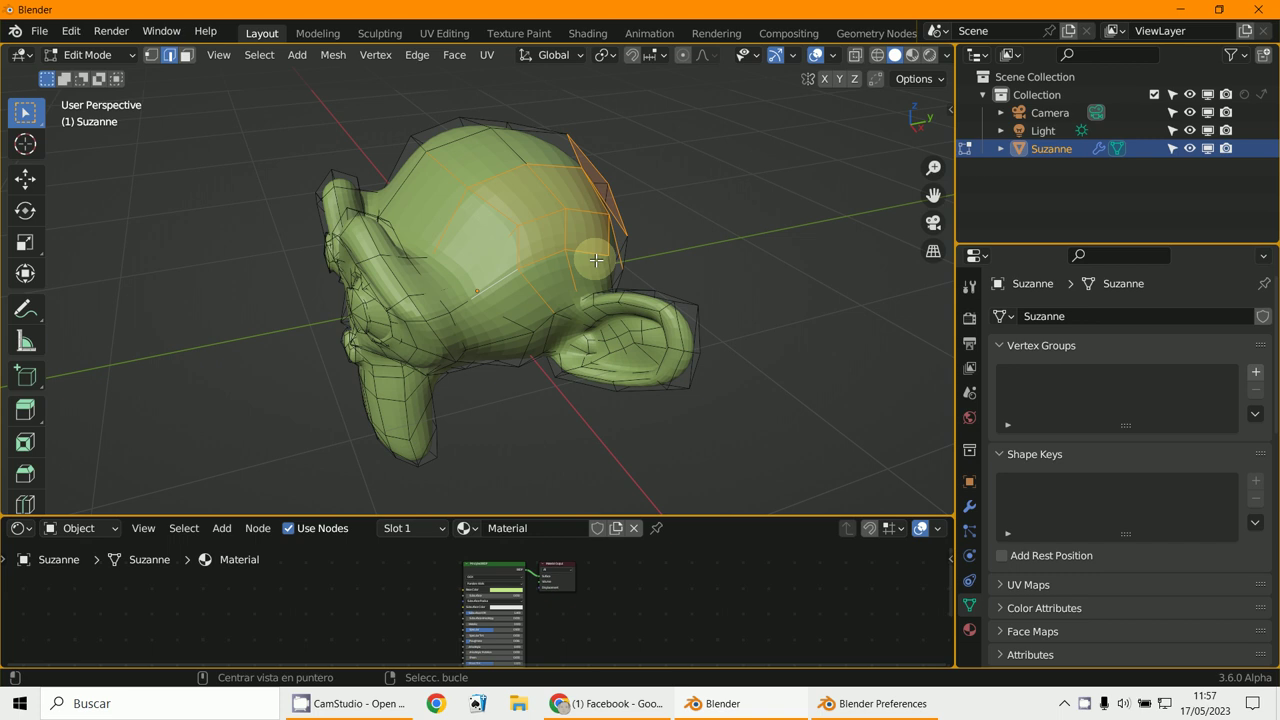
key("alt+a")
Step: Select and deselect Suzanne's entire mesh repeatedly in a close-up view of the head, ending with nothing selected
middle_click_drag(596, 260, 633, 290)
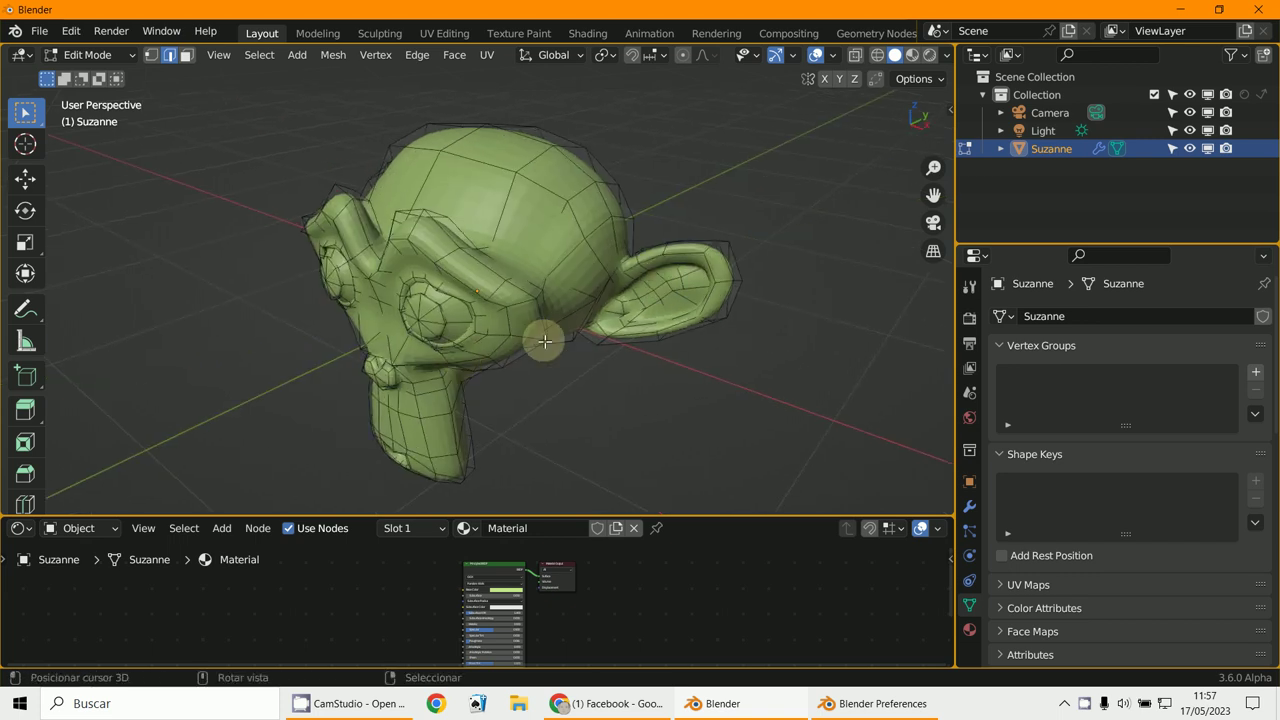
middle_click_drag(529, 334, 514, 357)
scroll(516, 360, "up", 3)
key("a")
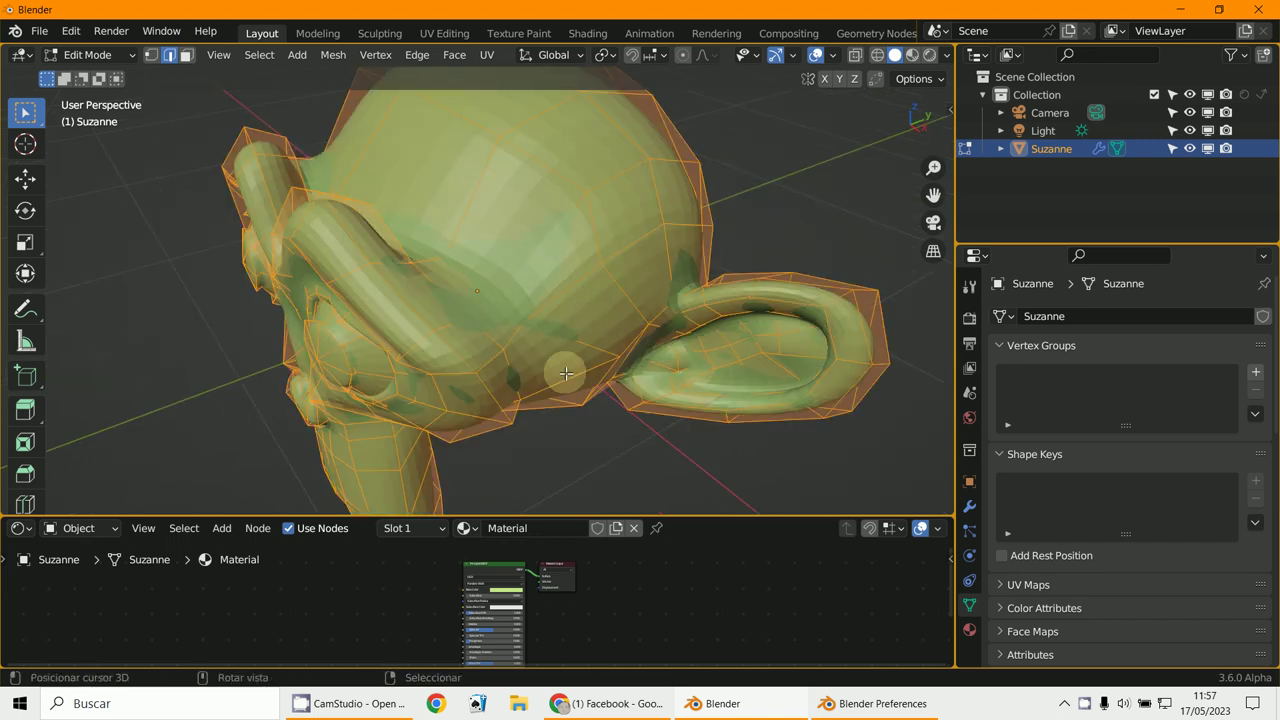
key("alt+a")
key("a")
key("alt+a")
key("a")
key("alt+a")
scroll(566, 373, "down", 3)
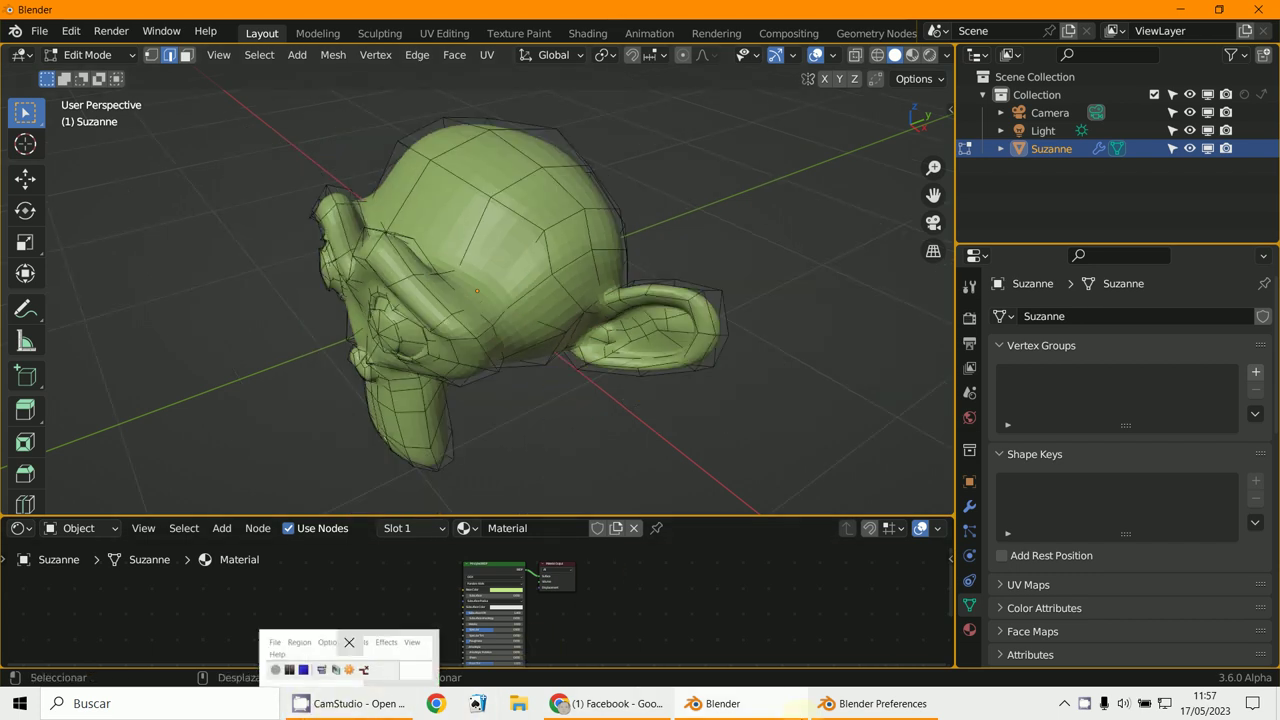
Step: Show the keymap preferences again and switch to the CamStudio recorder window
mouse_move(932, 716)
left_click(893, 712)
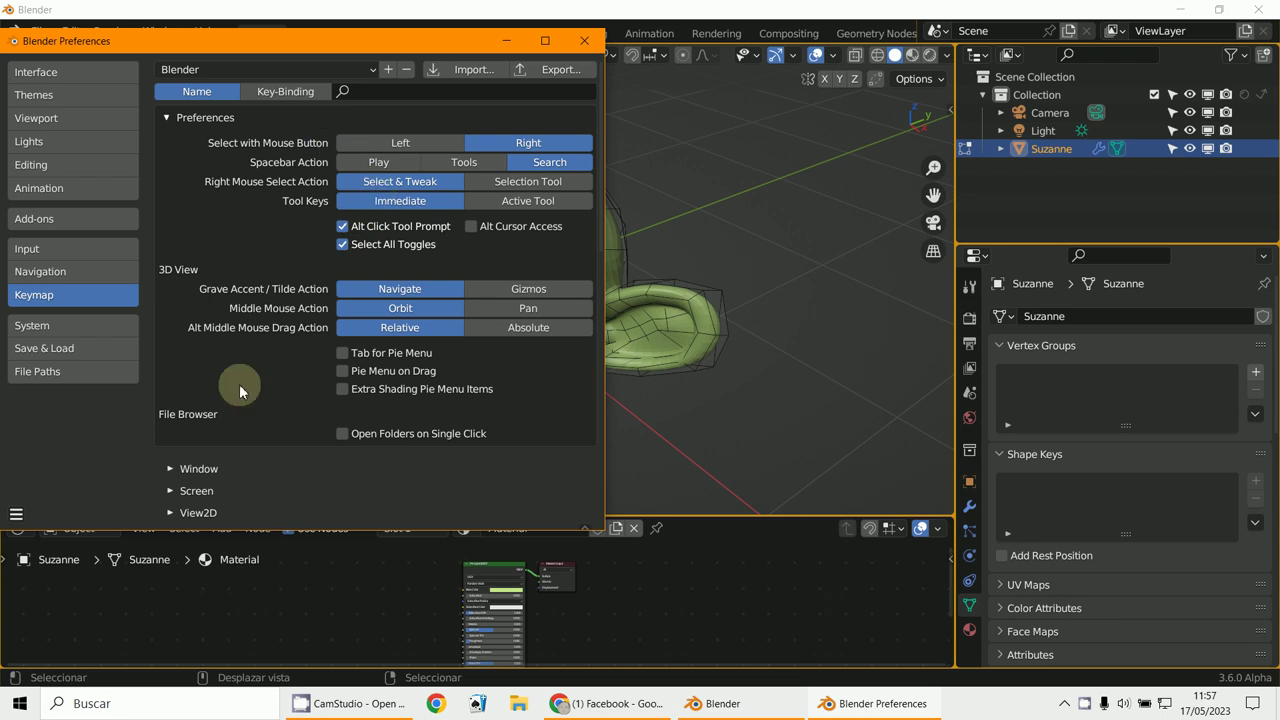
left_click(345, 703)
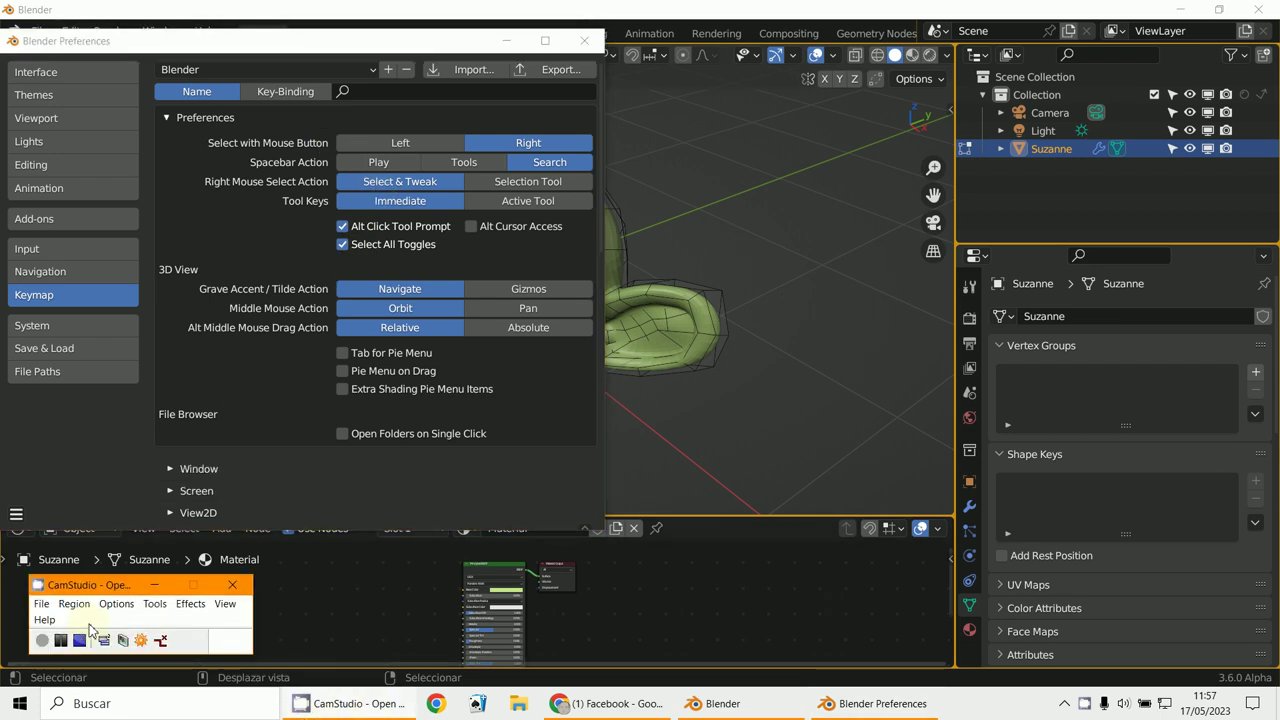